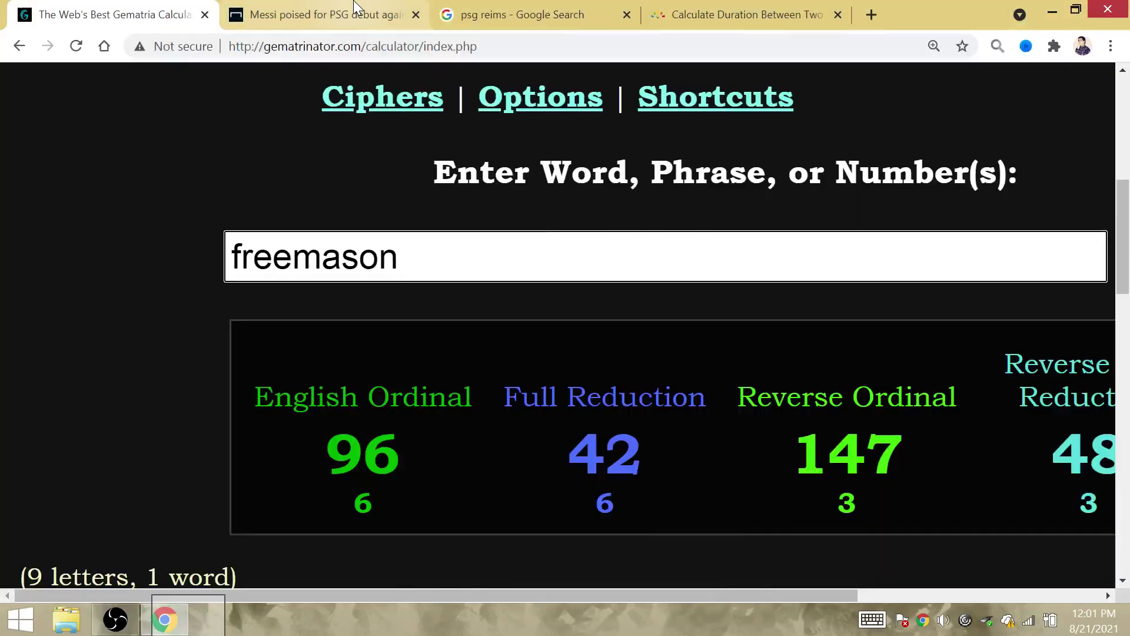
# On the Messi PSG debut article tab, calculate 8+11+5 in the address bar to get 24
pyautogui.click(358, 7)
pyautogui.scroll(1, 406, 276)
pyautogui.scroll(3, 405, 277)
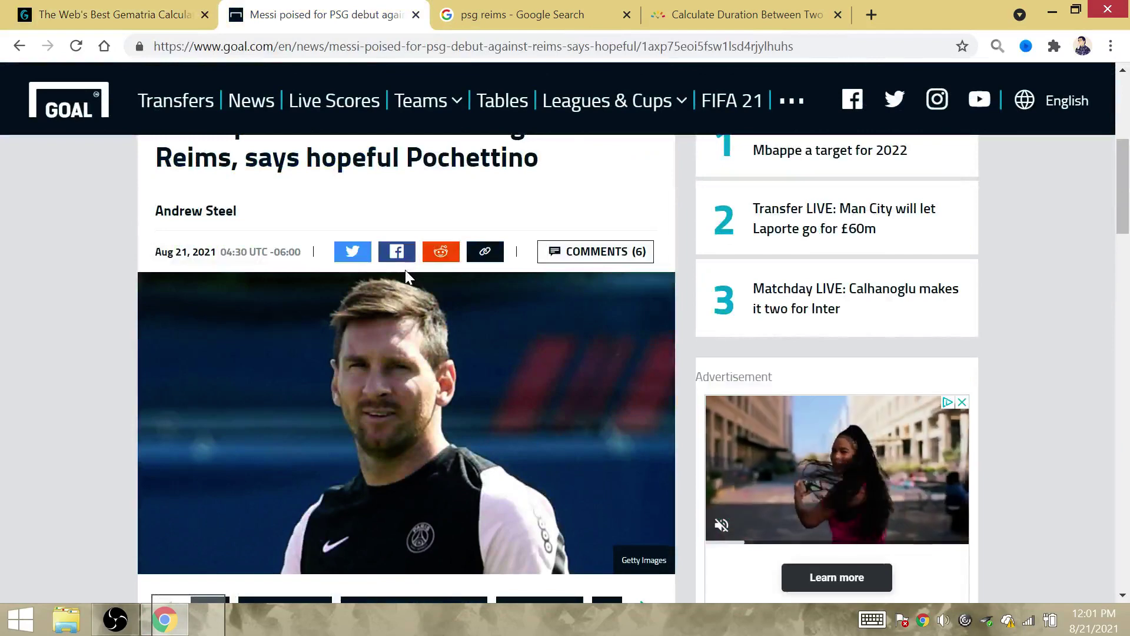
pyautogui.click(375, 51)
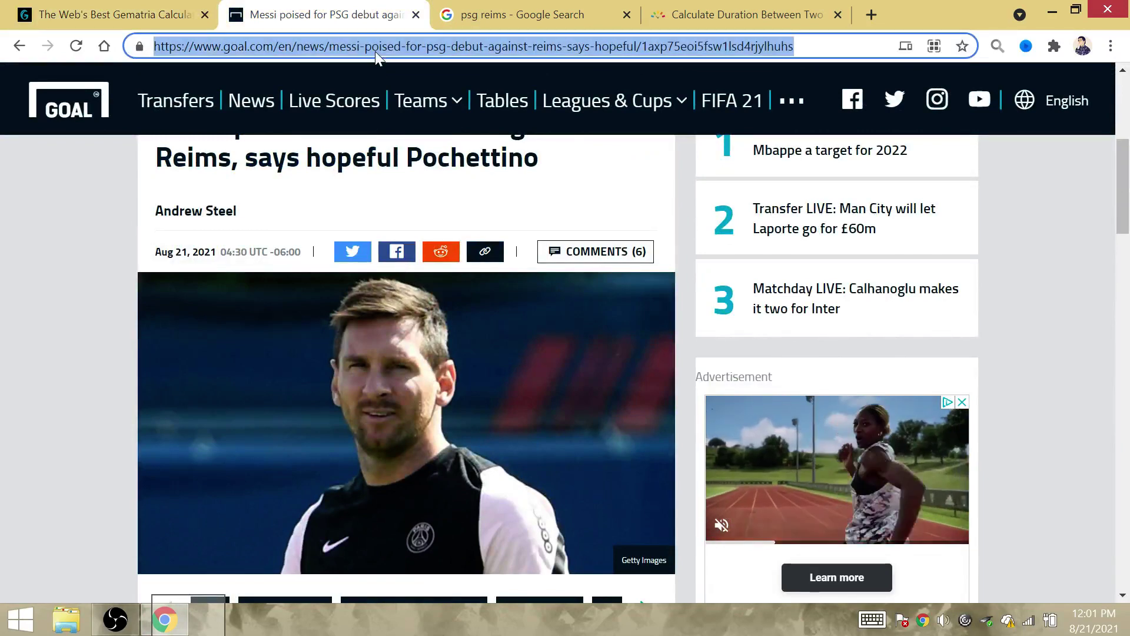
pyautogui.write('8+')
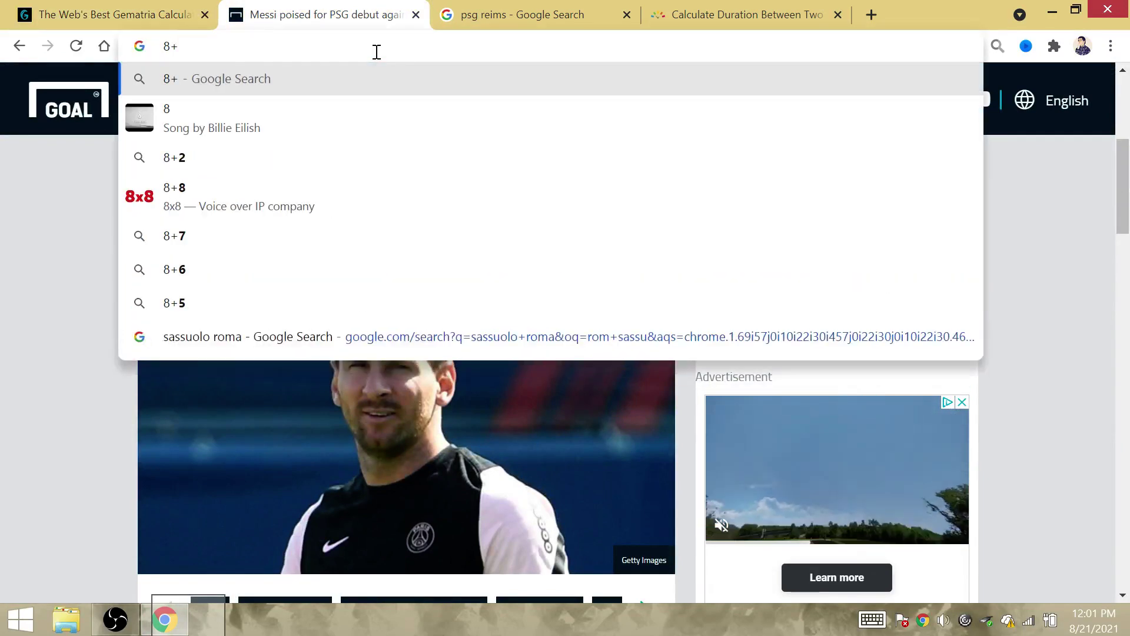
pyautogui.write('11')
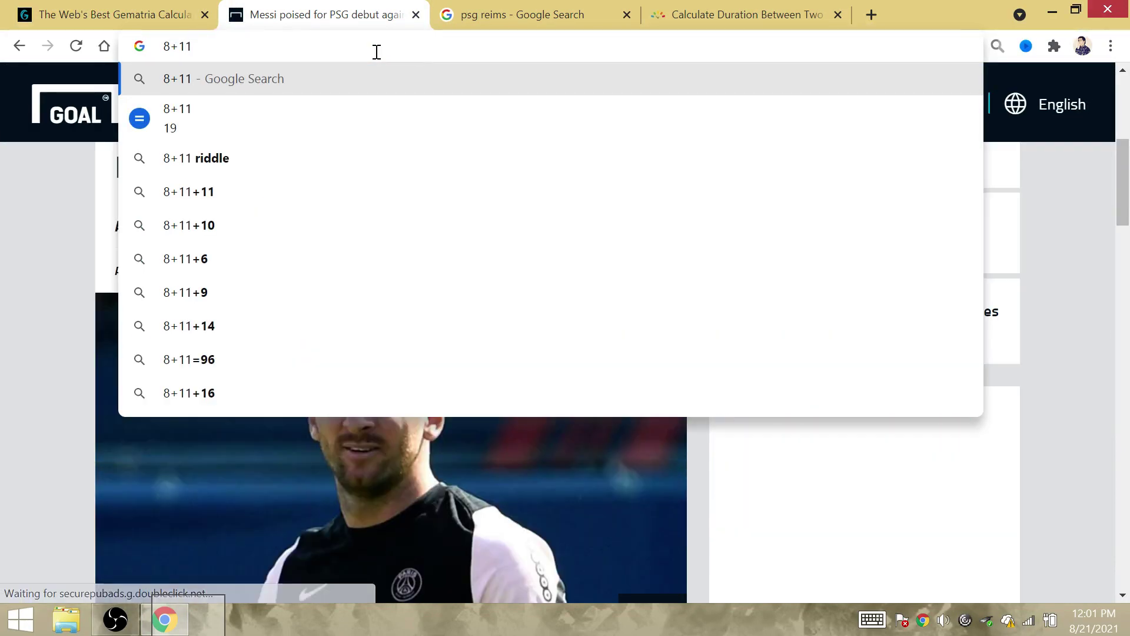
pyautogui.write('5')
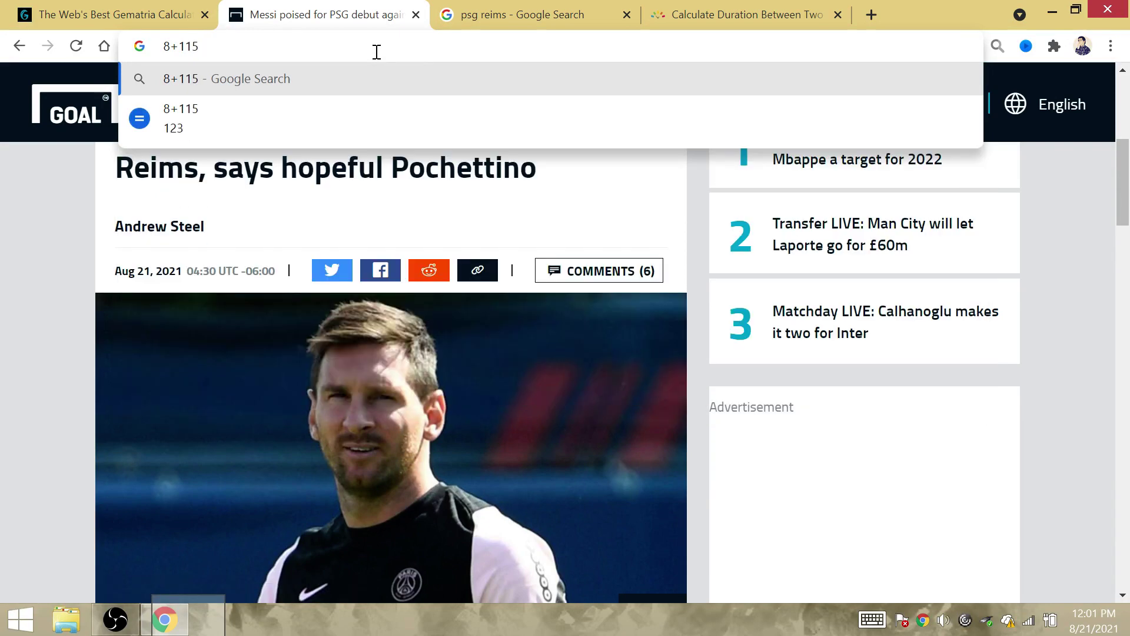
pyautogui.press('BackSpace')
pyautogui.write('+5')
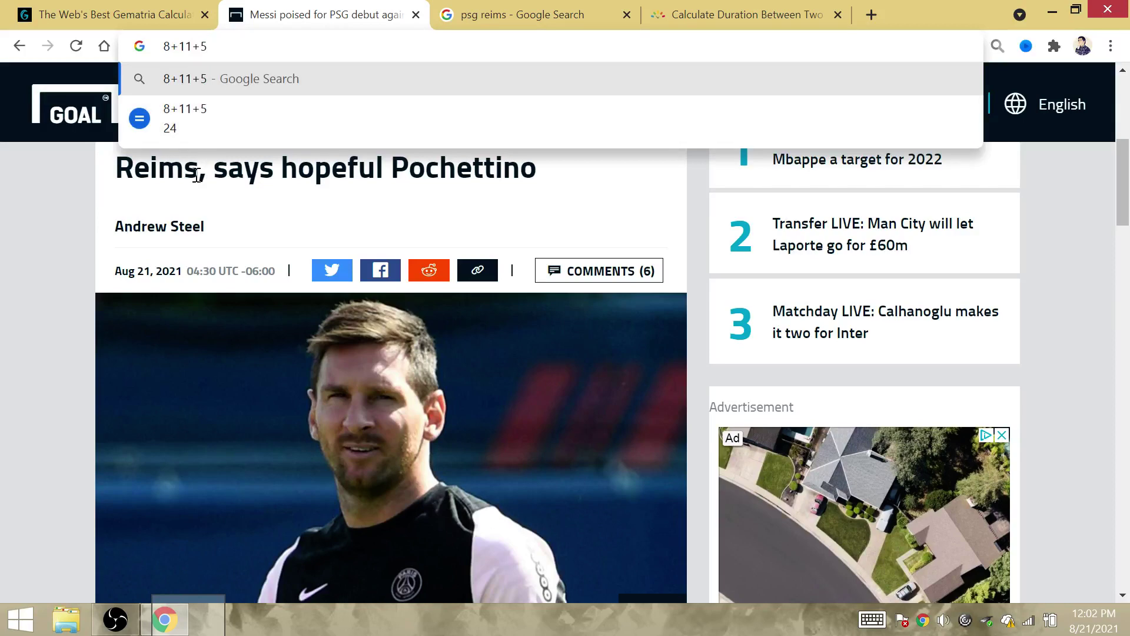
# In Gematrinator, highlight the matching Full Reduction value 24 for Russia and Juventus
pyautogui.click(141, 11)
pyautogui.scroll(-5, 375, 288)
pyautogui.scroll(-2, 375, 288)
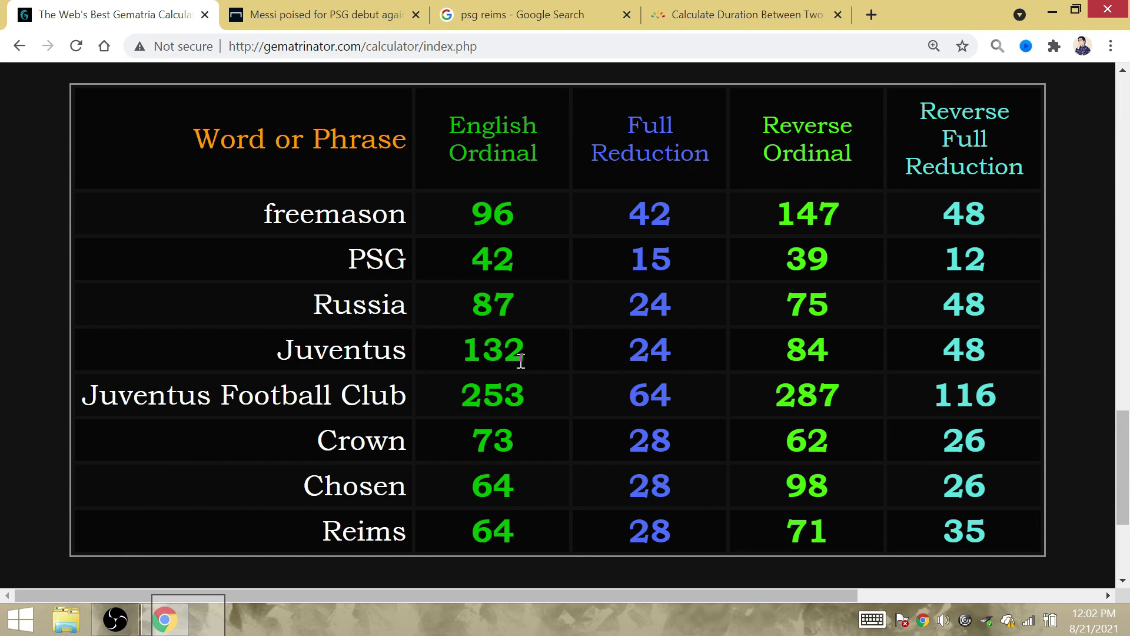
pyautogui.moveTo(618, 309); pyautogui.dragTo(673, 300)
pyautogui.click(667, 296)
pyautogui.moveTo(602, 342); pyautogui.dragTo(674, 348)
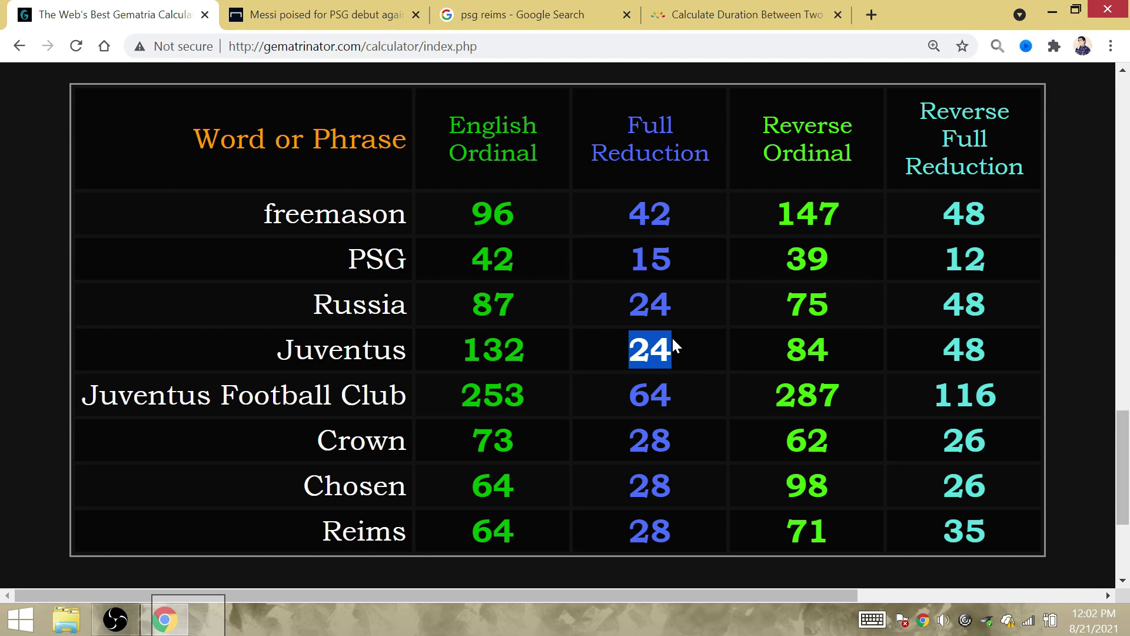
# Replace freemason with messiah, then select messiah for france, checking the psg reims results
pyautogui.click(451, 6)
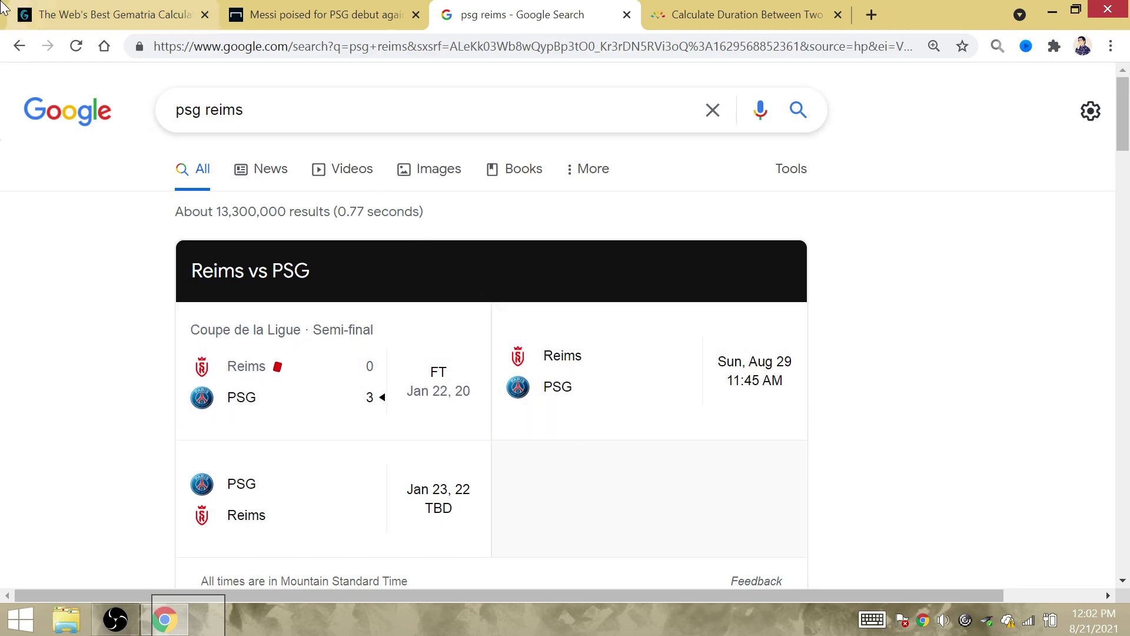
pyautogui.click(115, 15)
pyautogui.scroll(10, 549, 353)
pyautogui.doubleClick(421, 271)
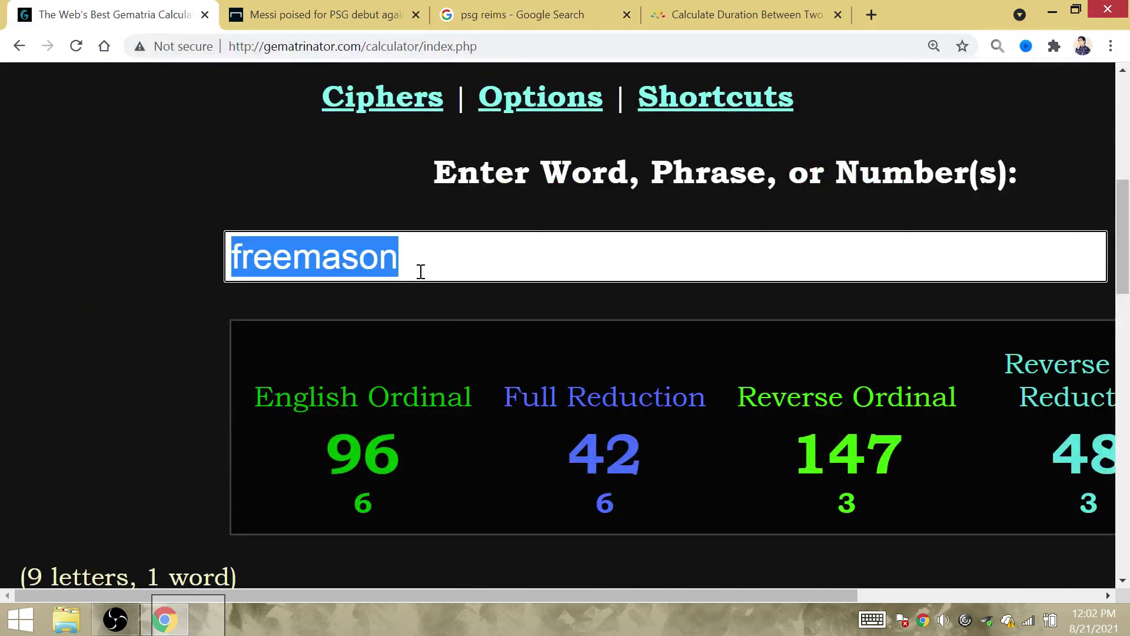
pyautogui.write('messiah')
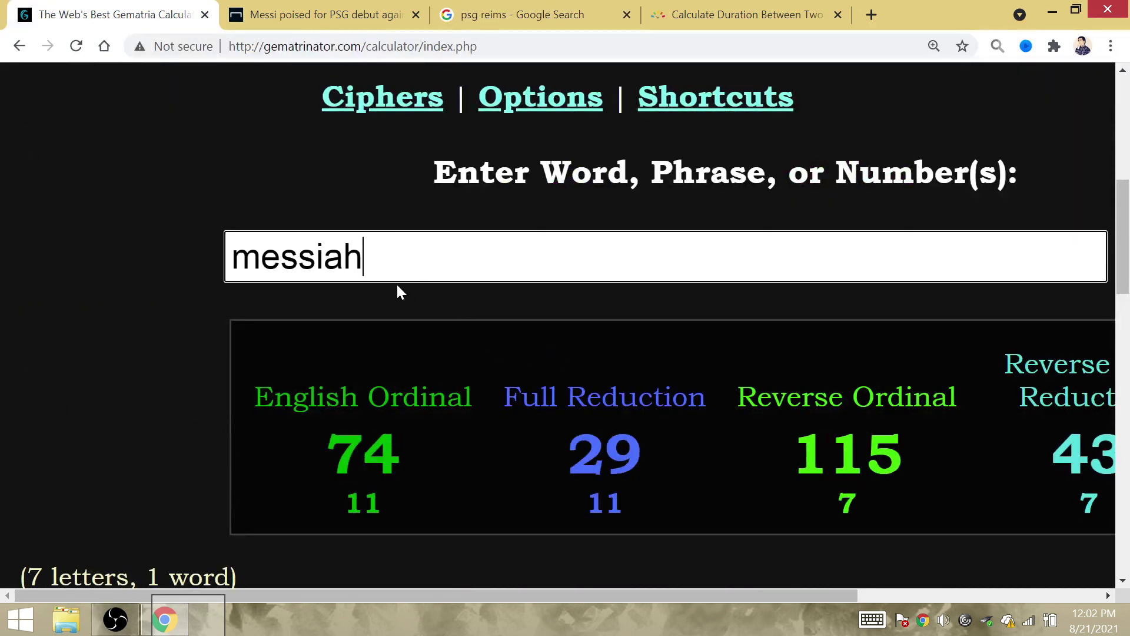
pyautogui.click(557, 8)
pyautogui.click(177, 14)
pyautogui.click(353, 232)
pyautogui.doubleClick(353, 231)
pyautogui.write('france')
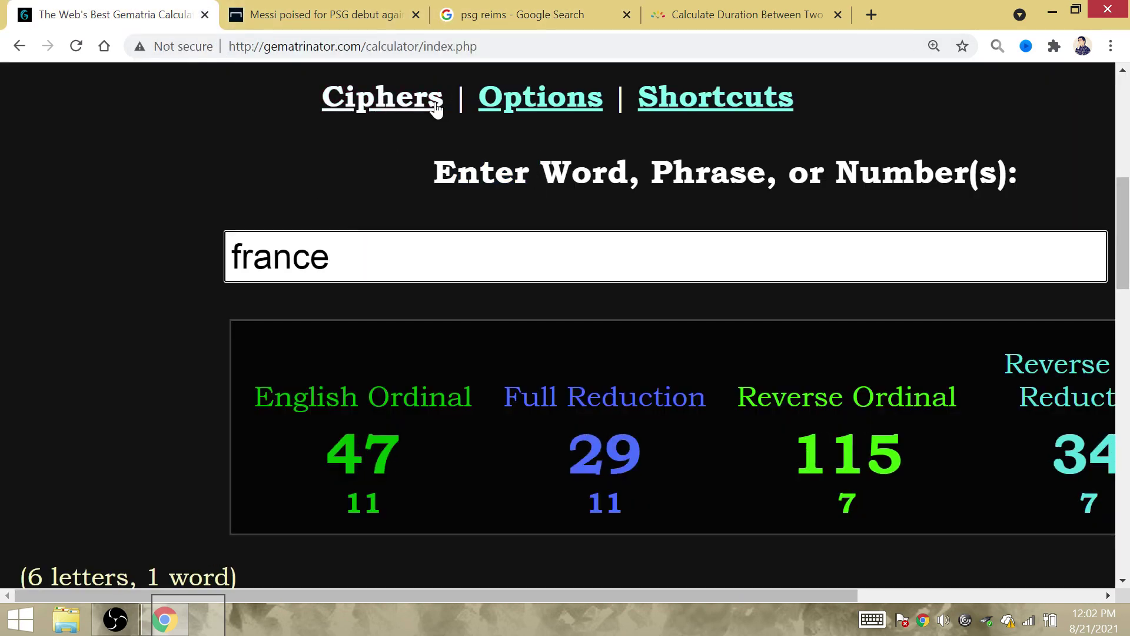
# Change the Google query from psg reims to psg and expand PSG's full match list
pyautogui.click(512, 11)
pyautogui.doubleClick(268, 116)
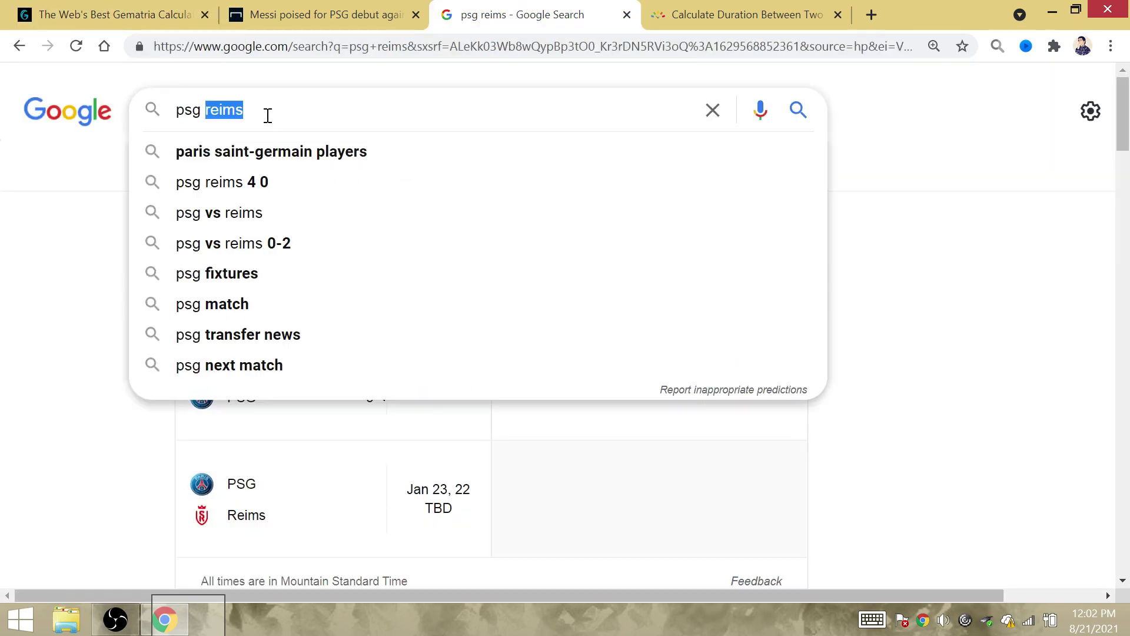
pyautogui.press('BackSpace')
pyautogui.press('BackSpace')
pyautogui.press('BackSpace')
pyautogui.press('BackSpace')
pyautogui.press('BackSpace')
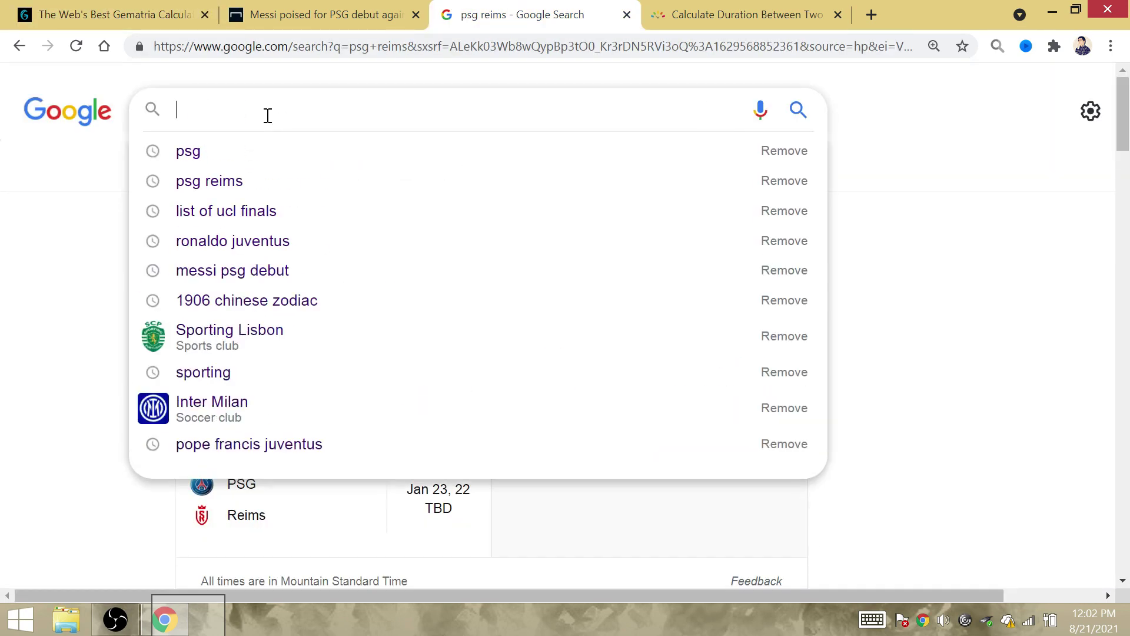
pyautogui.write('psg')
pyautogui.press('Return')
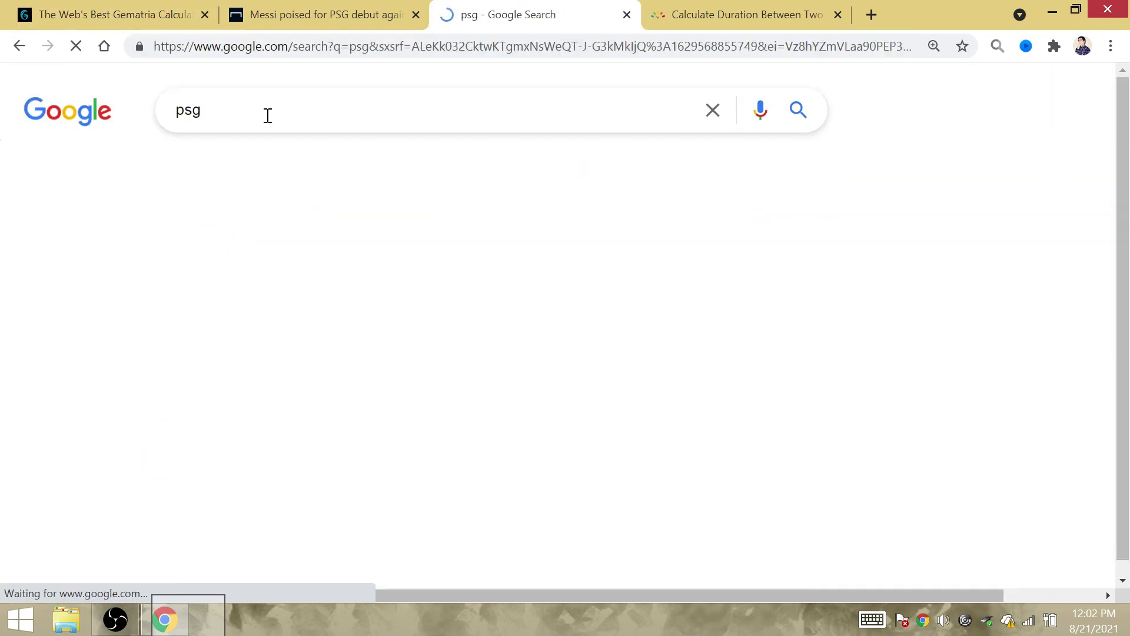
pyautogui.scroll(-4, 415, 434)
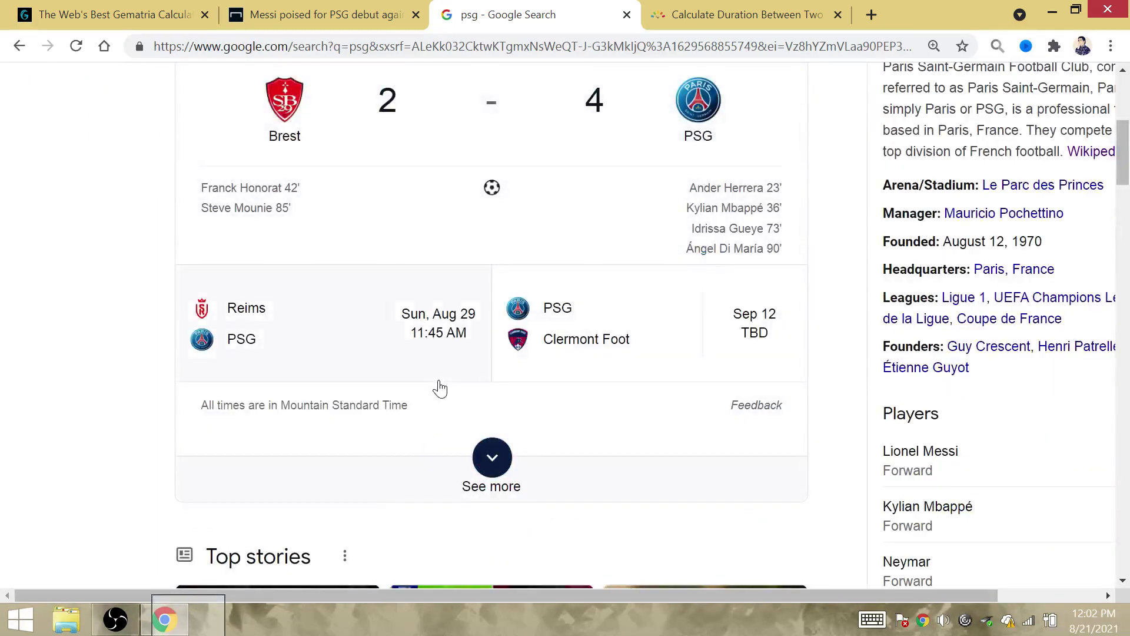
pyautogui.click(486, 470)
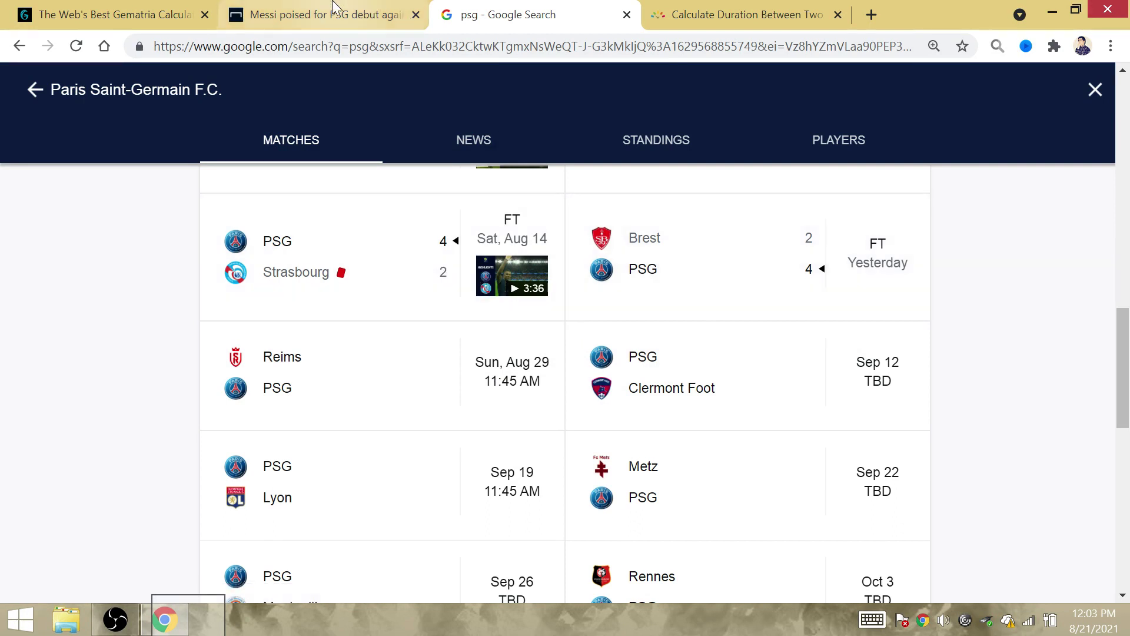
# Highlight the matching 24s for Russia and Juventus and the 42s for PSG and freemason
pyautogui.click(88, 14)
pyautogui.scroll(-5, 512, 396)
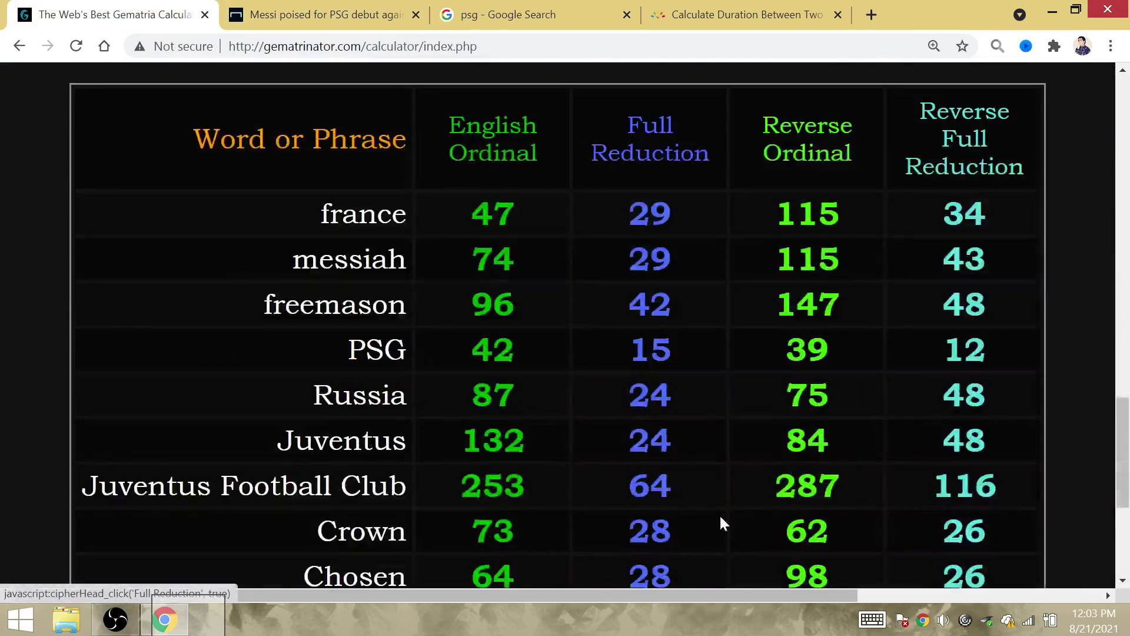
pyautogui.moveTo(629, 440); pyautogui.dragTo(677, 442)
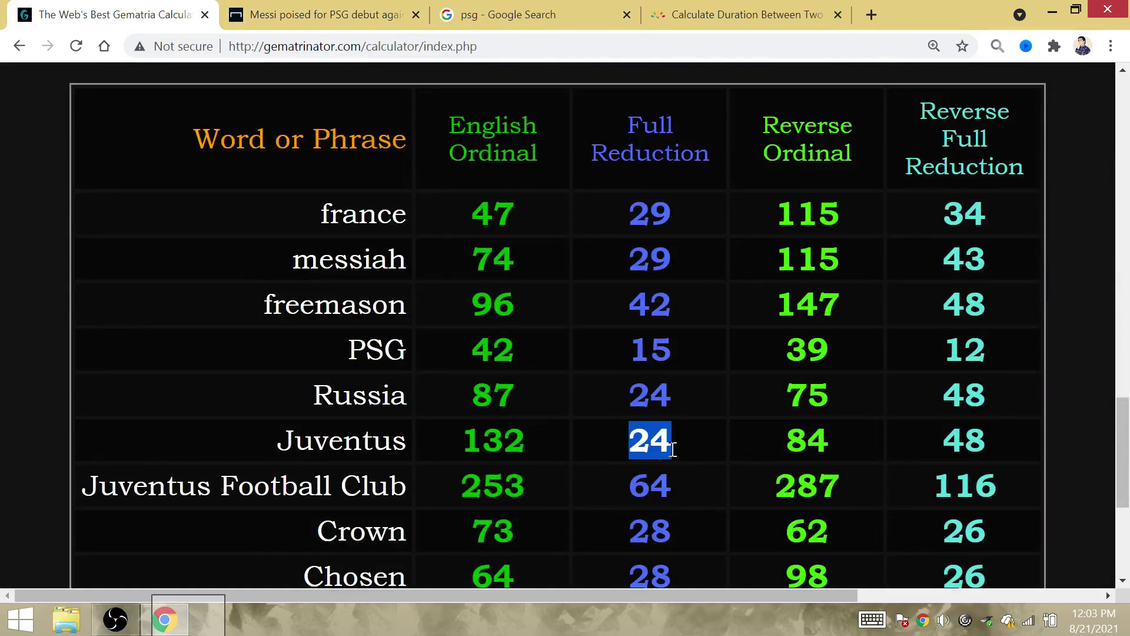
pyautogui.click(613, 405)
pyautogui.doubleClick(656, 407)
pyautogui.click(656, 408)
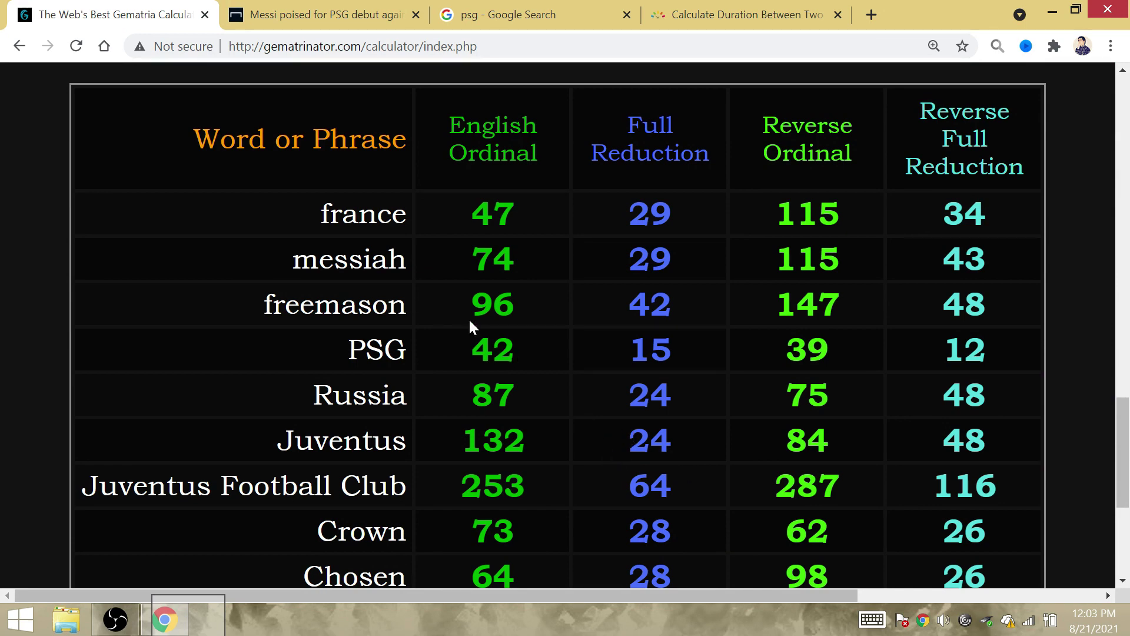
pyautogui.moveTo(453, 358); pyautogui.dragTo(542, 351)
pyautogui.click(543, 352)
pyautogui.moveTo(594, 306); pyautogui.dragTo(676, 300)
pyautogui.click(674, 299)
pyautogui.moveTo(607, 395); pyautogui.dragTo(685, 432)
pyautogui.click(685, 432)
pyautogui.scroll(-3, 683, 430)
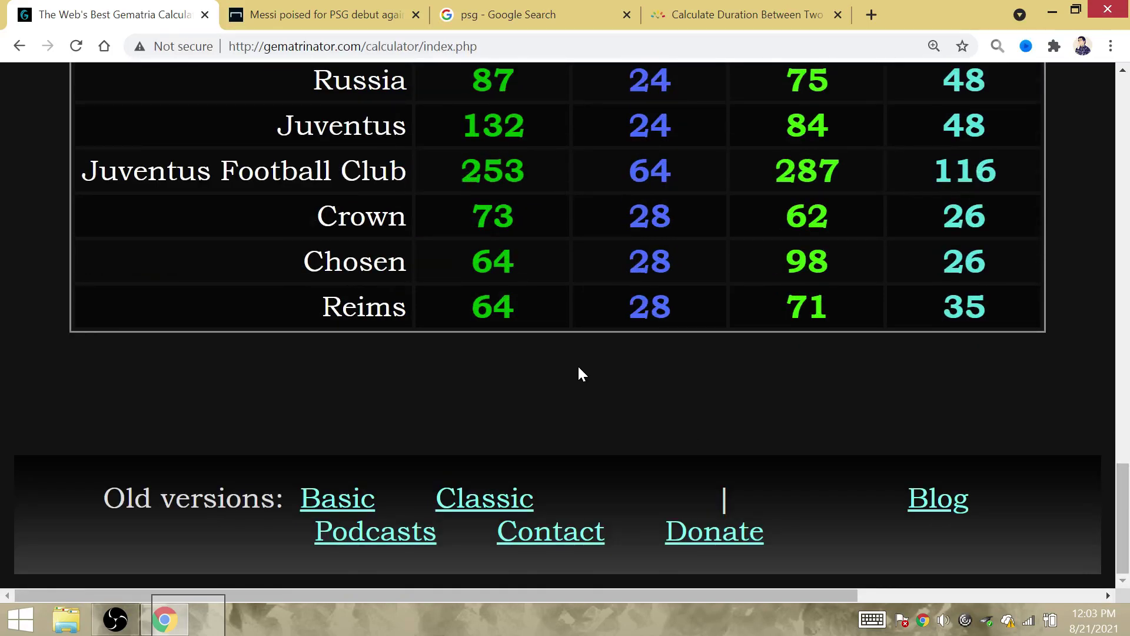
# Compare the 64s for Reims, Juventus Football Club and Chosen, and the 28s for Crown, Chosen and Reims
pyautogui.moveTo(433, 309); pyautogui.dragTo(539, 322)
pyautogui.click(539, 323)
pyautogui.moveTo(614, 167); pyautogui.dragTo(696, 187)
pyautogui.click(696, 187)
pyautogui.moveTo(289, 263); pyautogui.dragTo(750, 256)
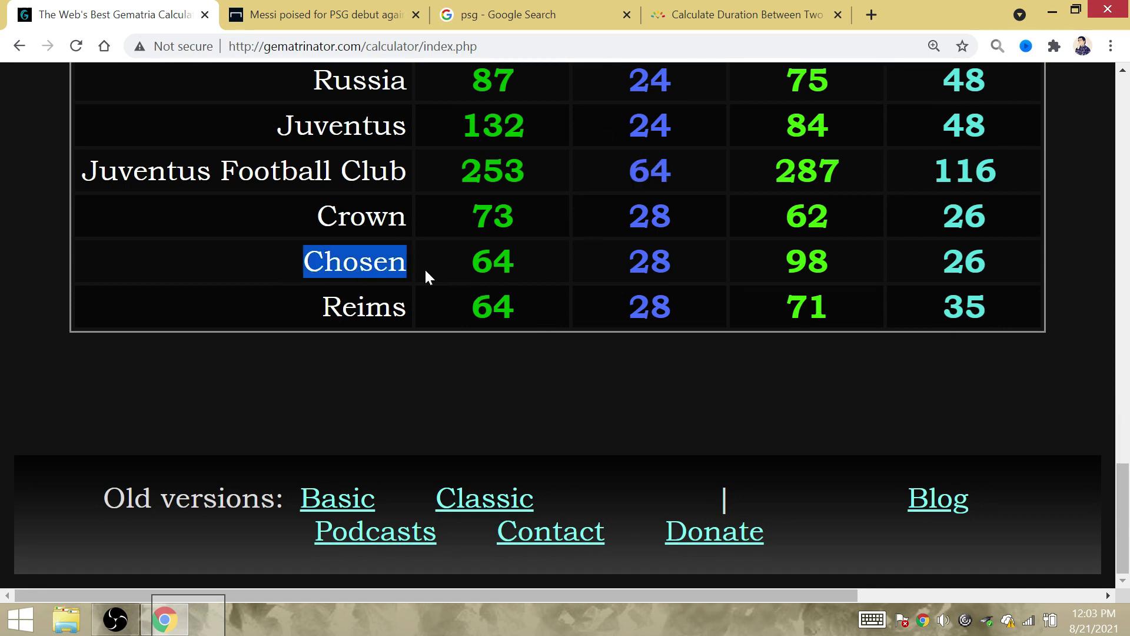
pyautogui.click(750, 257)
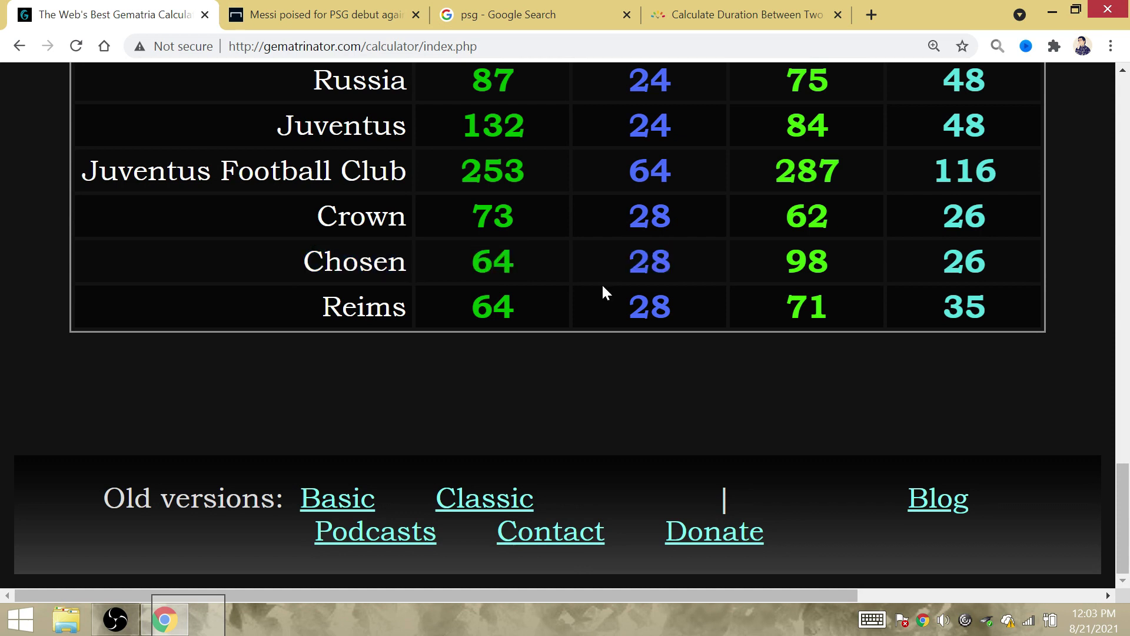
pyautogui.click(674, 207)
pyautogui.moveTo(598, 322); pyautogui.dragTo(677, 336)
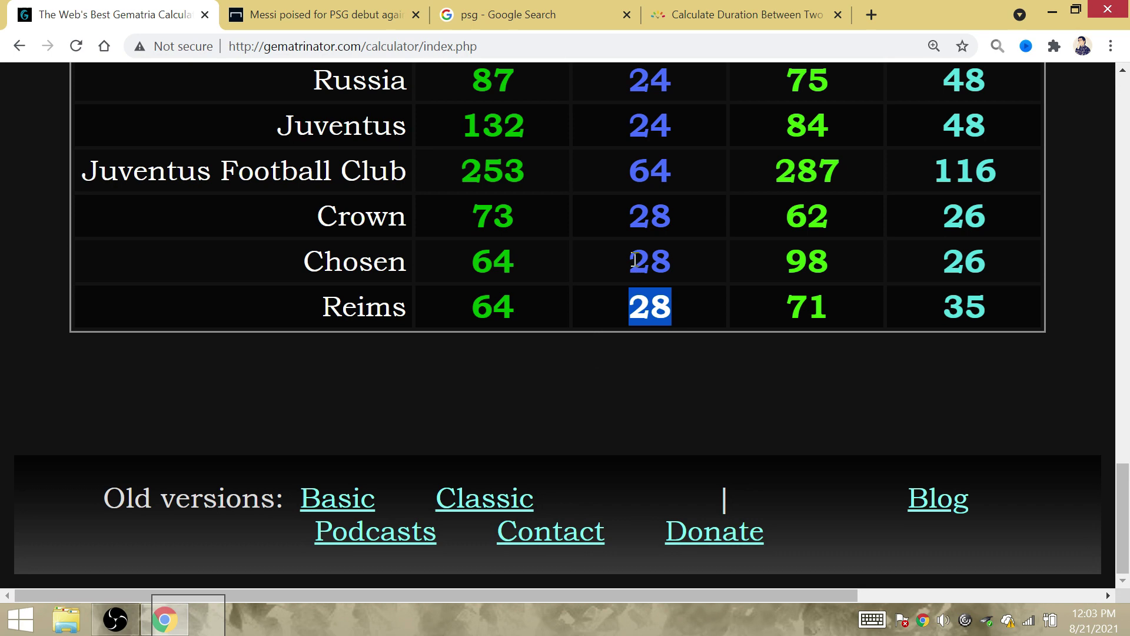
# Copy the timeanddate duration calculator URL and load it in the psg search tab
pyautogui.click(723, 11)
pyautogui.scroll(4, 354, 339)
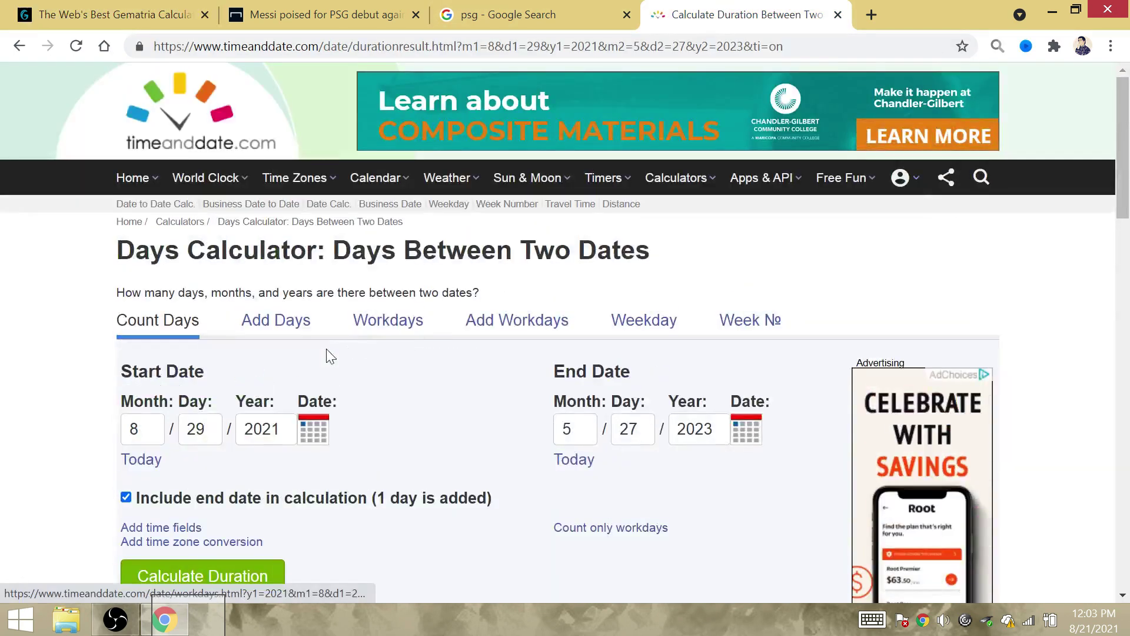
pyautogui.scroll(-2, 431, 371)
pyautogui.scroll(-2, 338, 450)
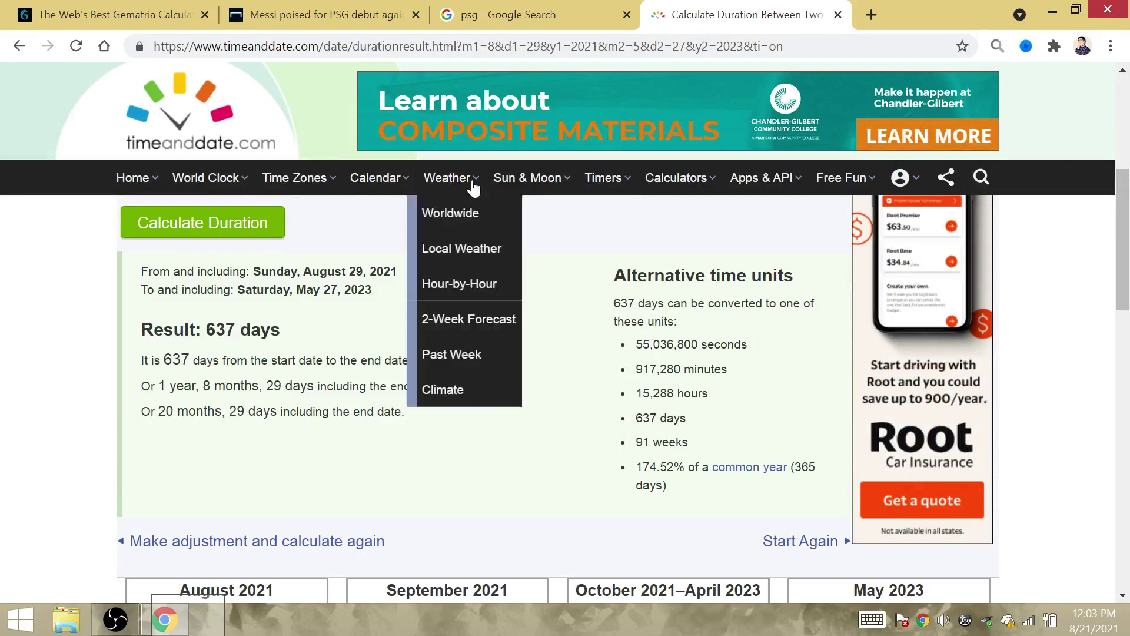
pyautogui.click(574, 46)
pyautogui.hotkey('ctrl', 'c')
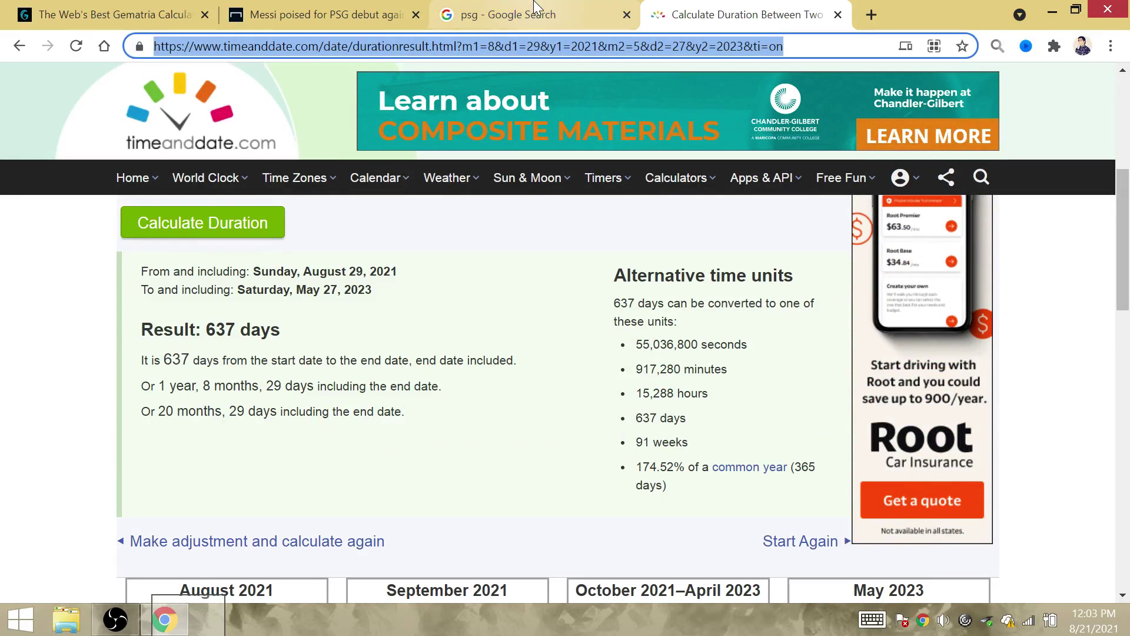
pyautogui.click(530, 14)
pyautogui.click(526, 47)
pyautogui.hotkey('ctrl', 'v')
pyautogui.press('Return')
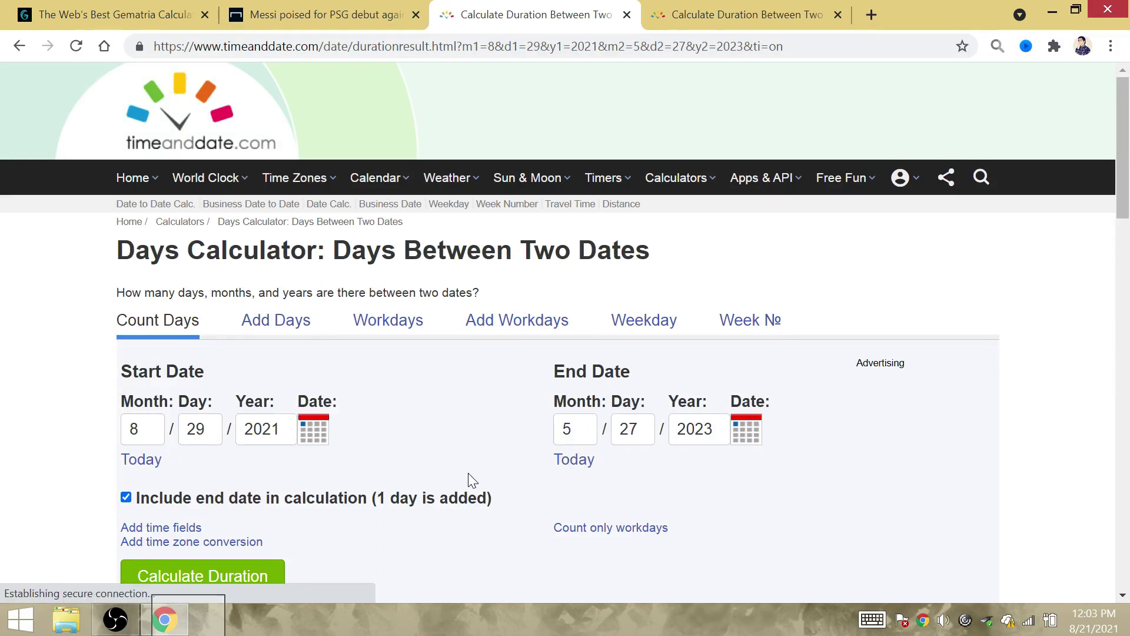
# Set end date August 29 and start date July 10, 2021, giving 51 days
pyautogui.click(574, 459)
pyautogui.click(627, 430)
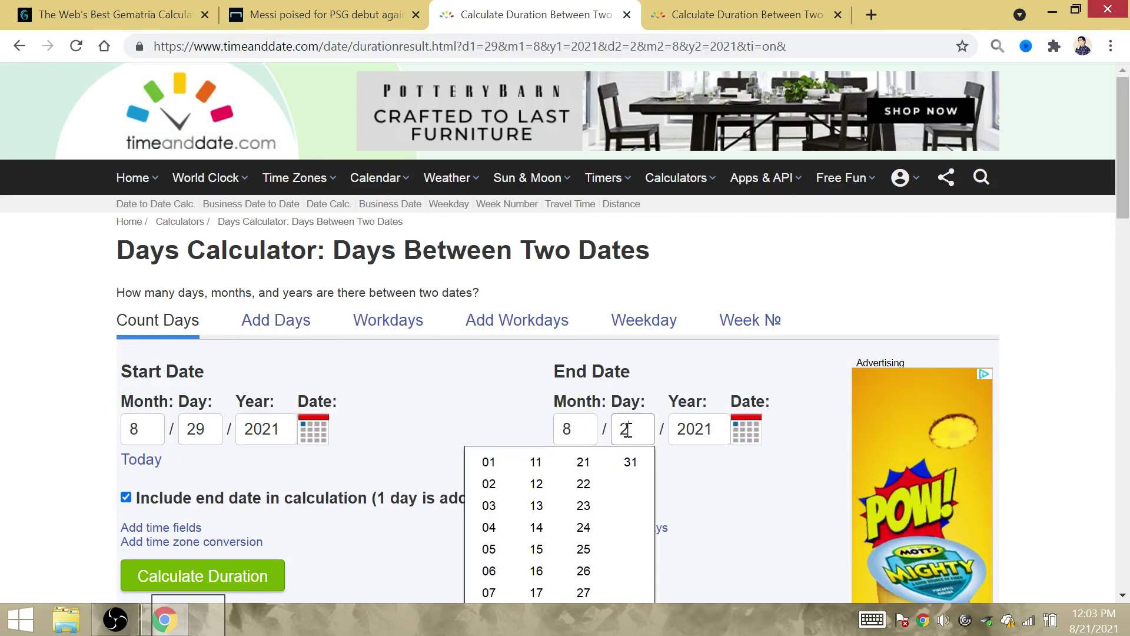
pyautogui.write('9')
pyautogui.click(134, 430)
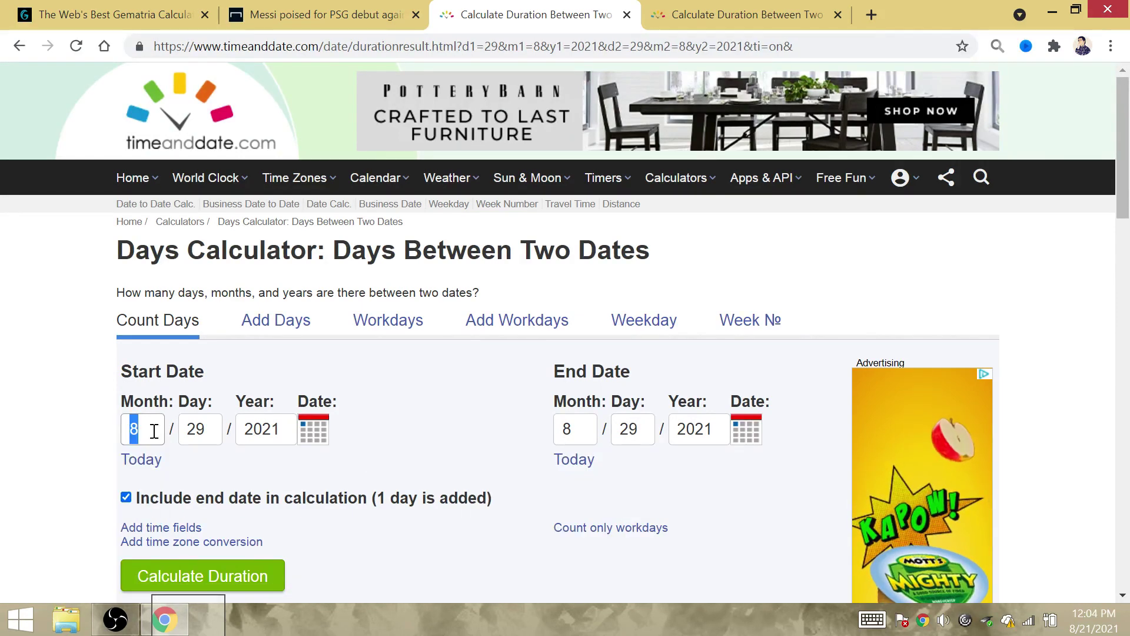
pyautogui.write('7')
pyautogui.click(195, 430)
pyautogui.write('10')
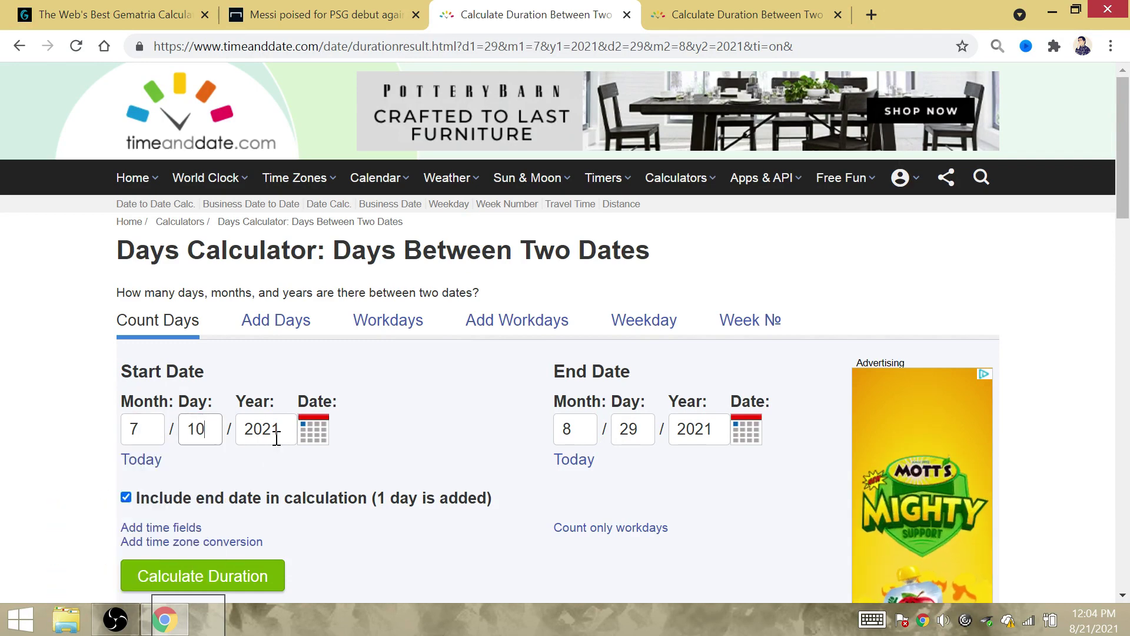
pyautogui.click(276, 439)
pyautogui.press('Return')
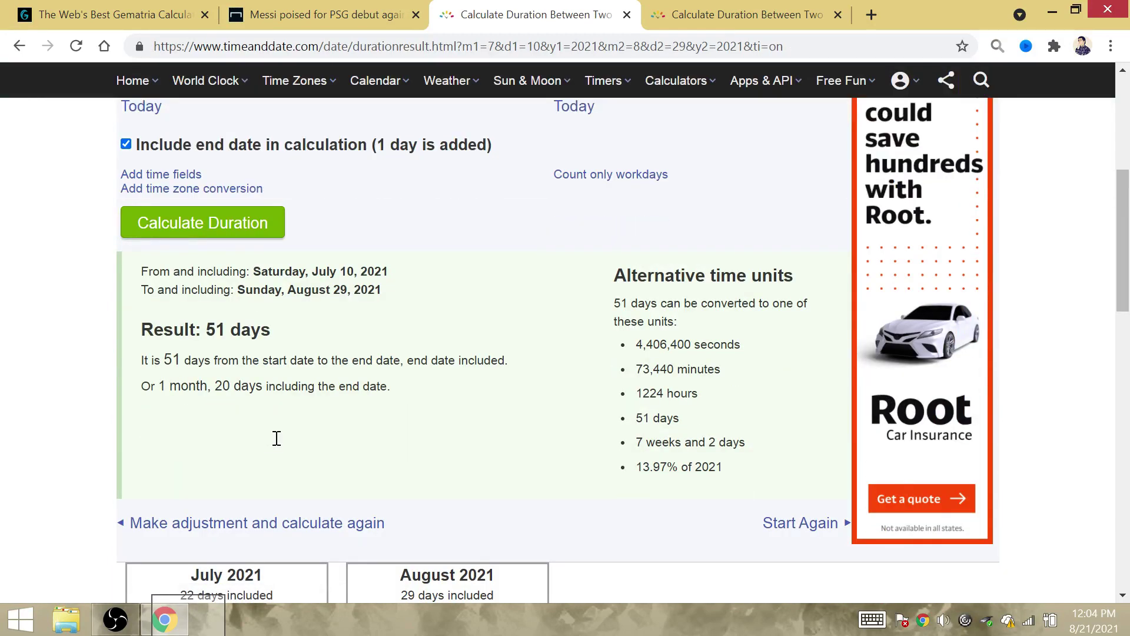
pyautogui.scroll(4, 277, 439)
pyautogui.scroll(-4, 276, 439)
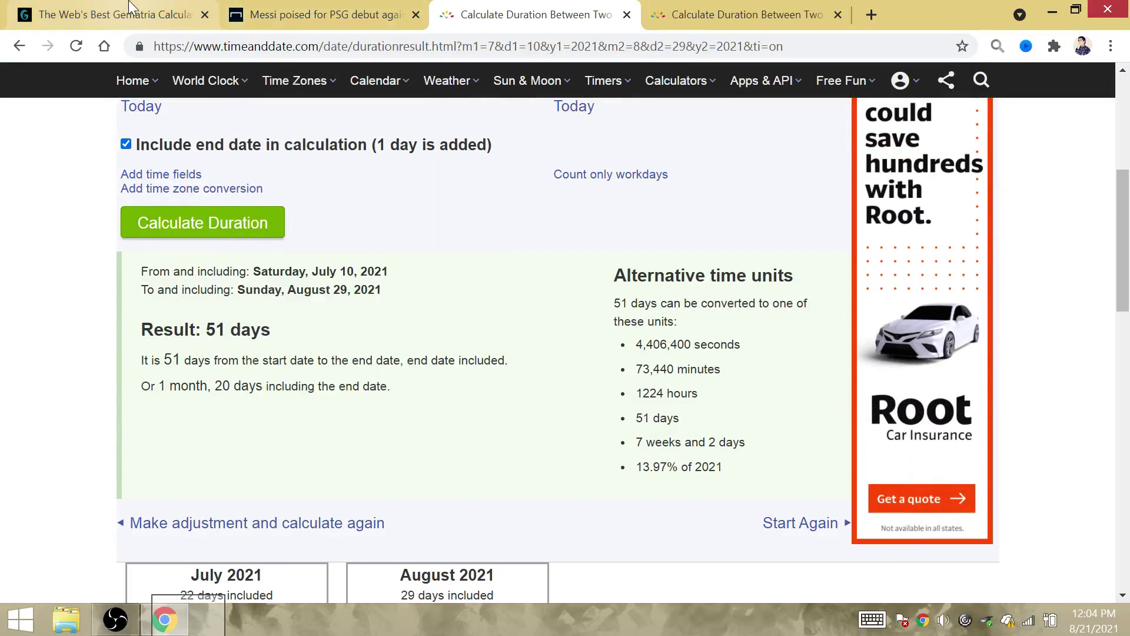
# Replace france with Katar, then with lionel messi (132, 51, 165, 66)
pyautogui.click(115, 15)
pyautogui.scroll(1, 469, 300)
pyautogui.scroll(5, 469, 301)
pyautogui.scroll(3, 456, 276)
pyautogui.scroll(1, 457, 276)
pyautogui.click(430, 293)
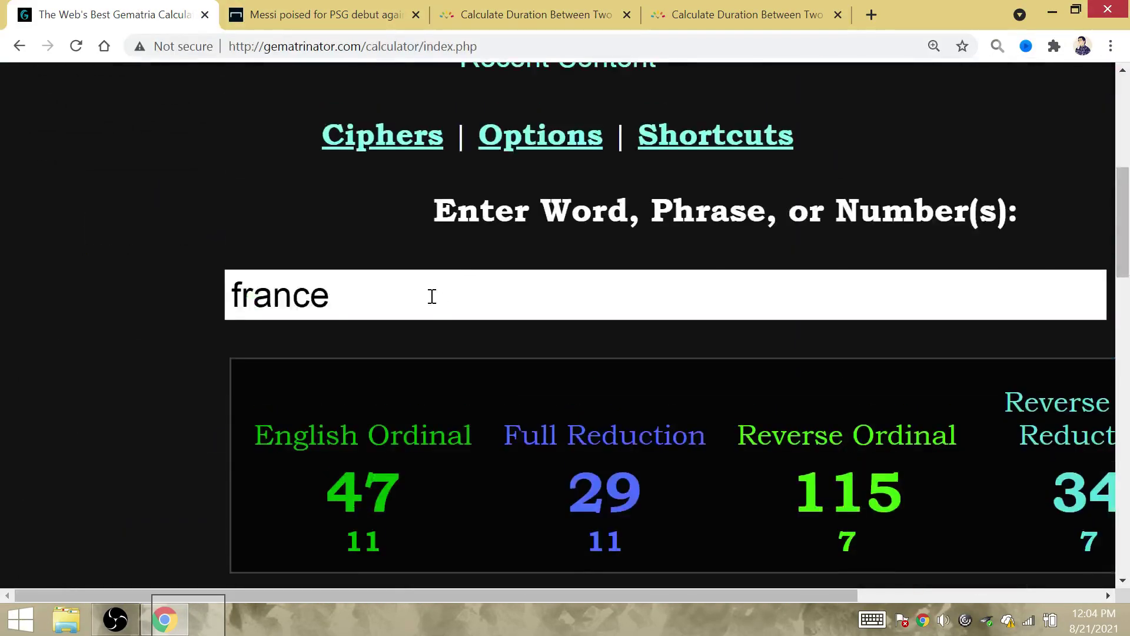
pyautogui.hotkey('ctrl', 'a')
pyautogui.write('Katar')
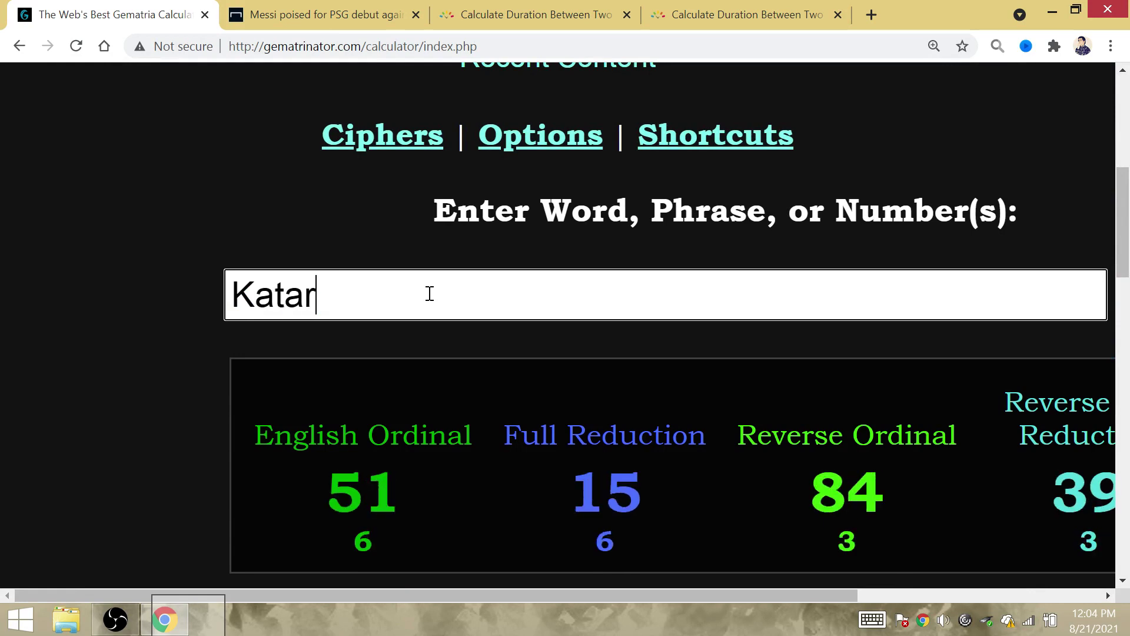
pyautogui.press('BackSpace')
pyautogui.press('BackSpace')
pyautogui.press('BackSpace')
pyautogui.press('BackSpace')
pyautogui.write('lionel messi')
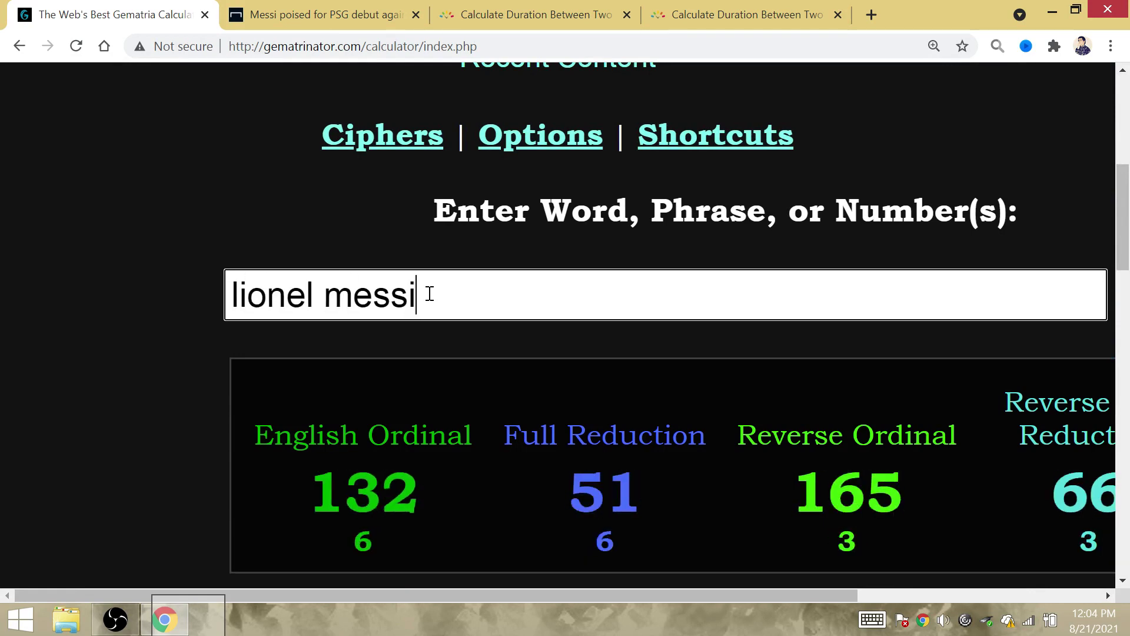
# View the 637-day timeanddate result, then delete lionel messi from the Gematrinator word box
pyautogui.click(742, 14)
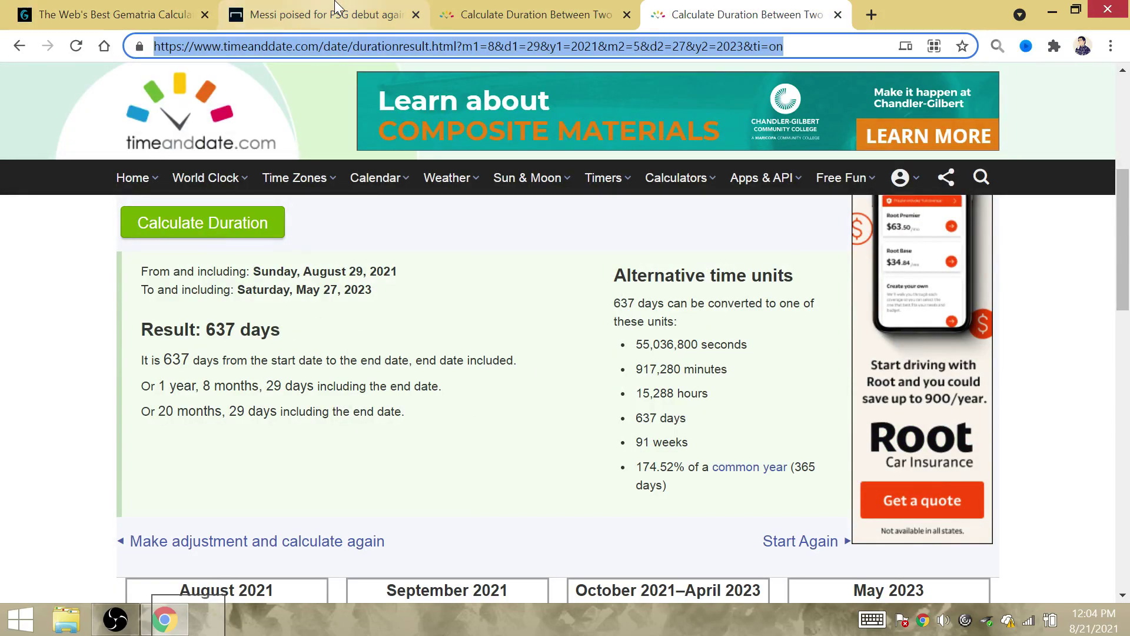
pyautogui.click(115, 14)
pyautogui.moveTo(415, 294)
pyautogui.mouseDown()
pyautogui.moveTo(279, 289)
pyautogui.moveTo(191, 304)
pyautogui.mouseUp()
pyautogui.press('Delete')
pyautogui.press('Delete')
pyautogui.write('coronate')
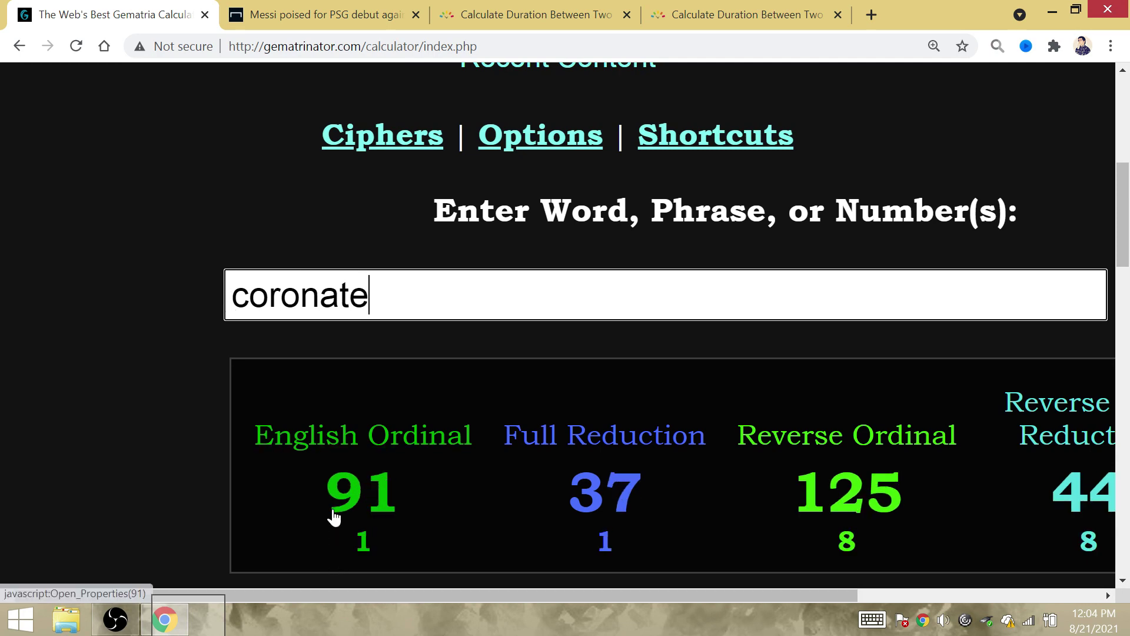
# Enter coronate (91, 37, 125, 44) and highlight '20 months, 29 days' on the 637-day result
pyautogui.click(789, 13)
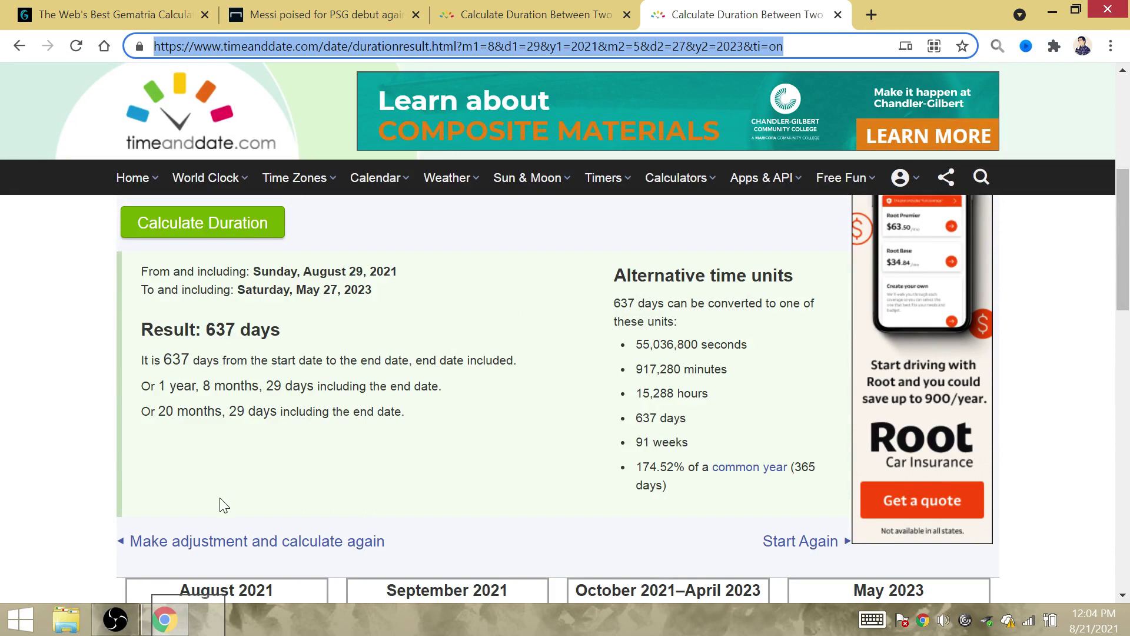
pyautogui.moveTo(295, 413); pyautogui.dragTo(109, 407)
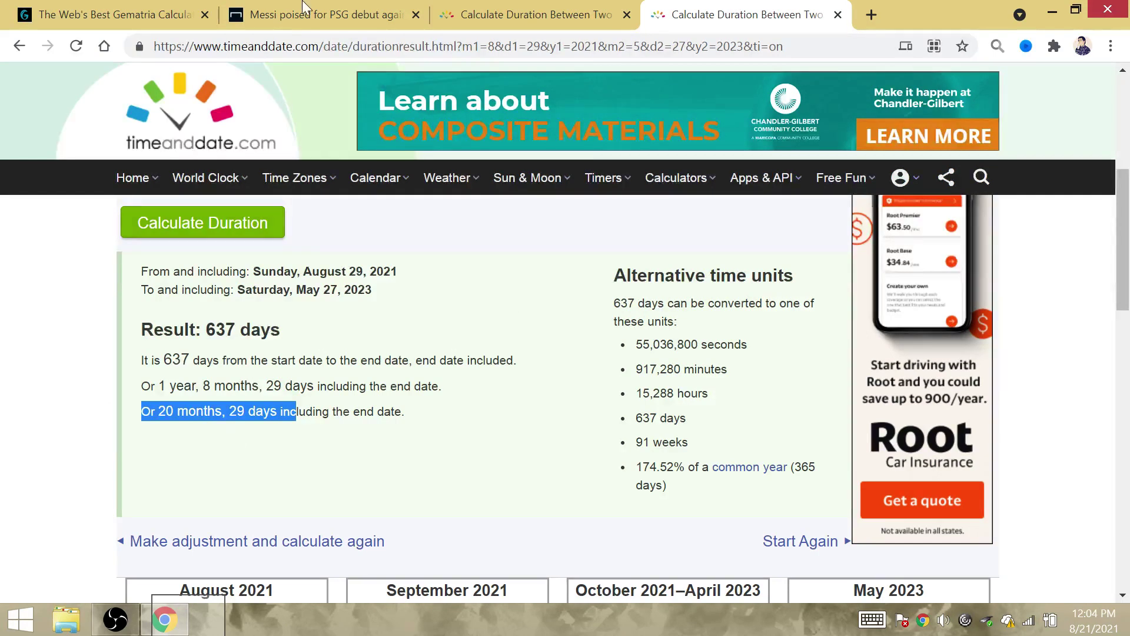
pyautogui.click(318, 15)
# Swap coronate for qatar (57, 21, 78, 33), then for mesias (66, 21, 96, 42)
pyautogui.click(101, 9)
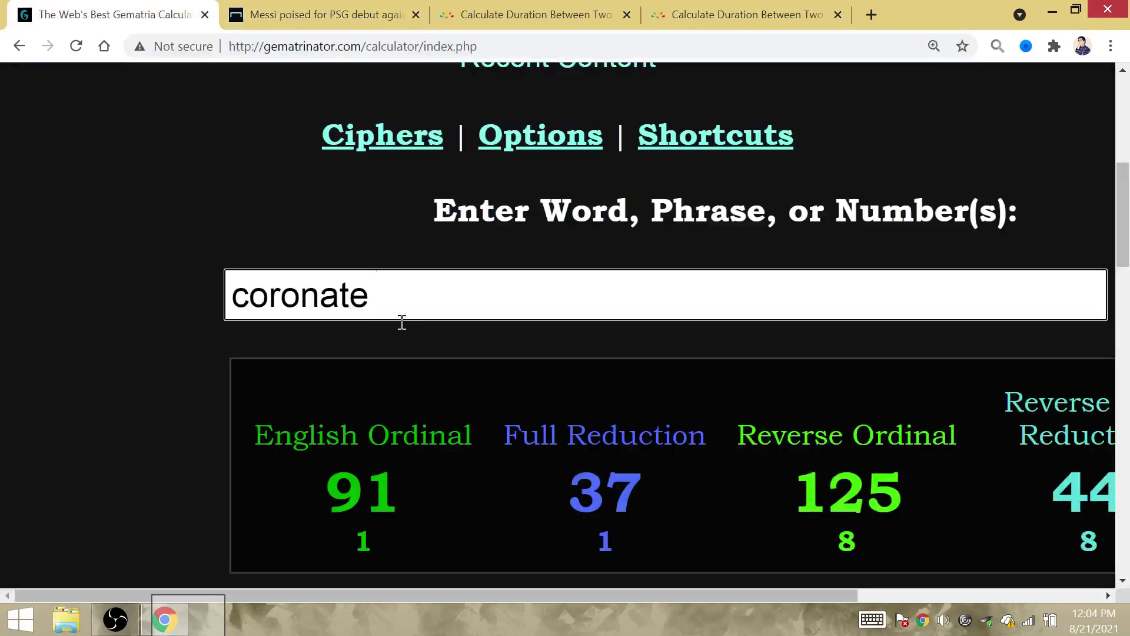
pyautogui.doubleClick(398, 318)
pyautogui.write('qatar')
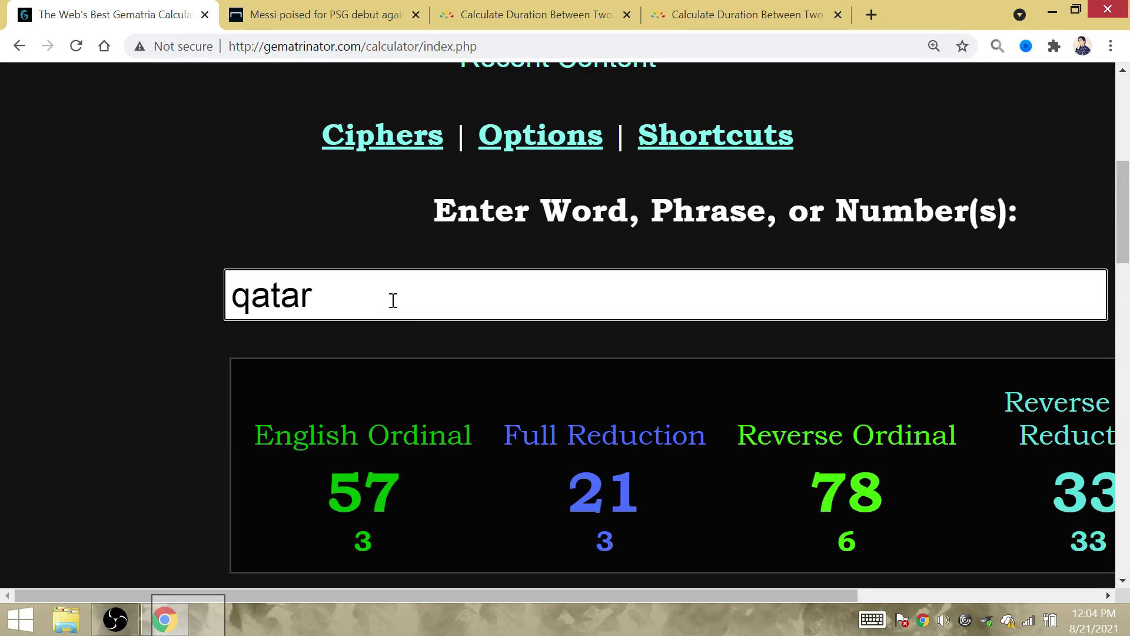
pyautogui.doubleClick(534, 299)
pyautogui.write('me')
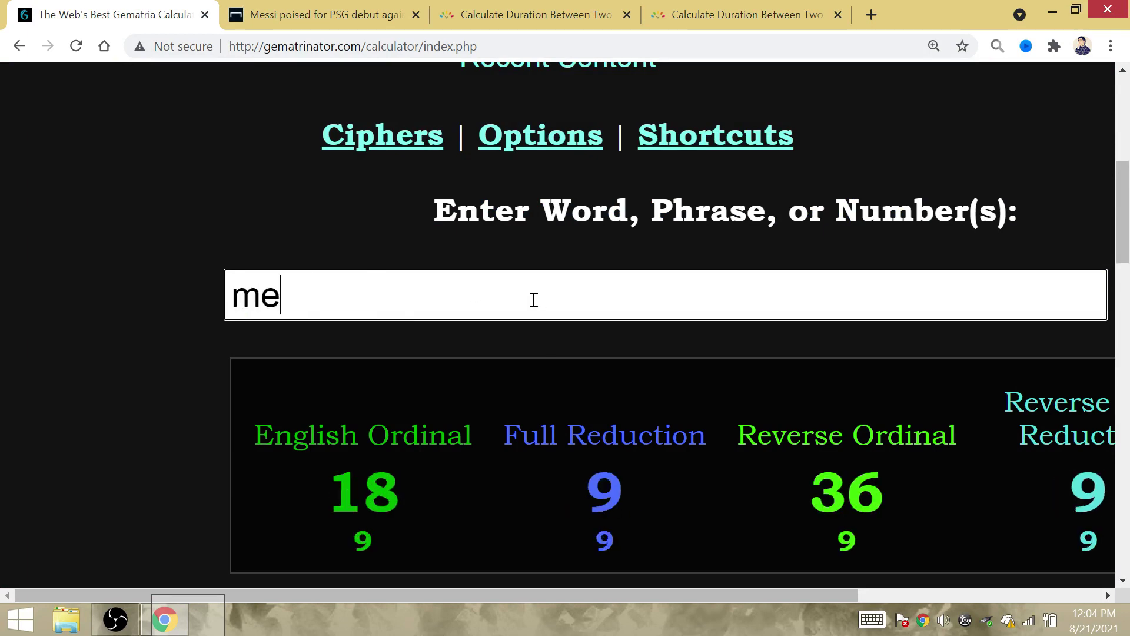
pyautogui.write('sias')
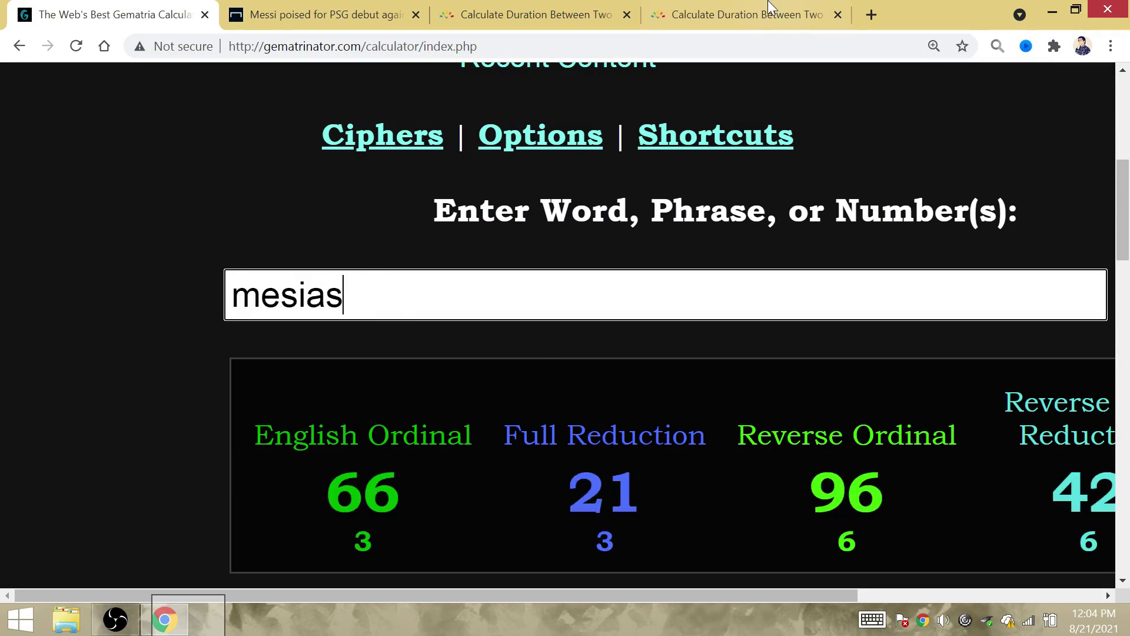
pyautogui.click(766, 10)
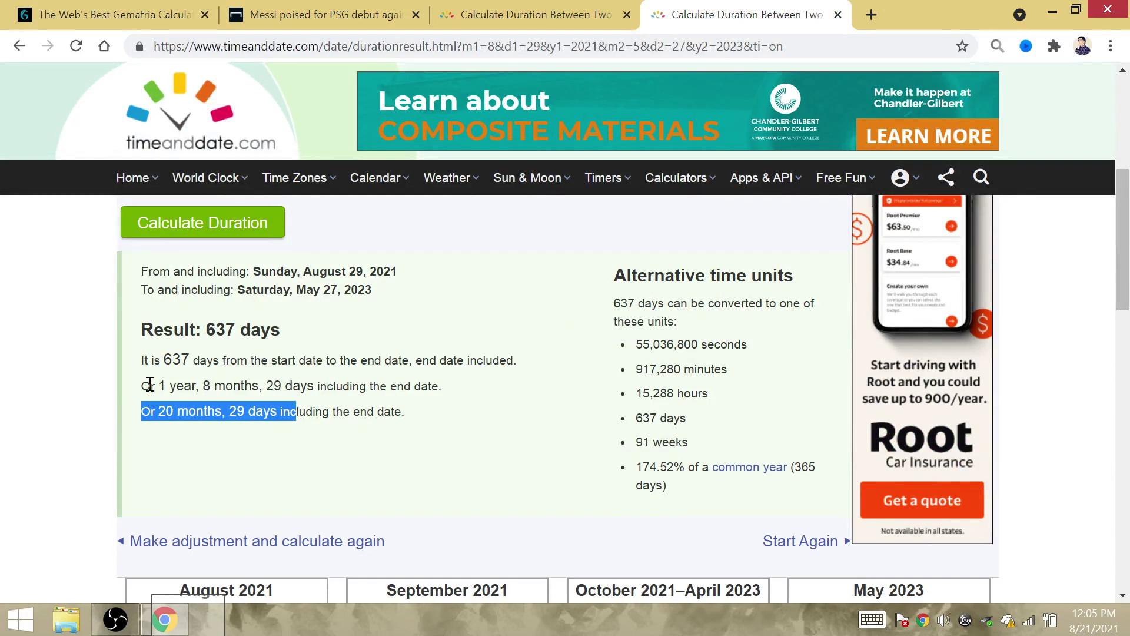
# Highlight '1 year, 8 months, 29 days' on the 637-day result and compare it with the 51-day result
pyautogui.moveTo(150, 386); pyautogui.dragTo(308, 391)
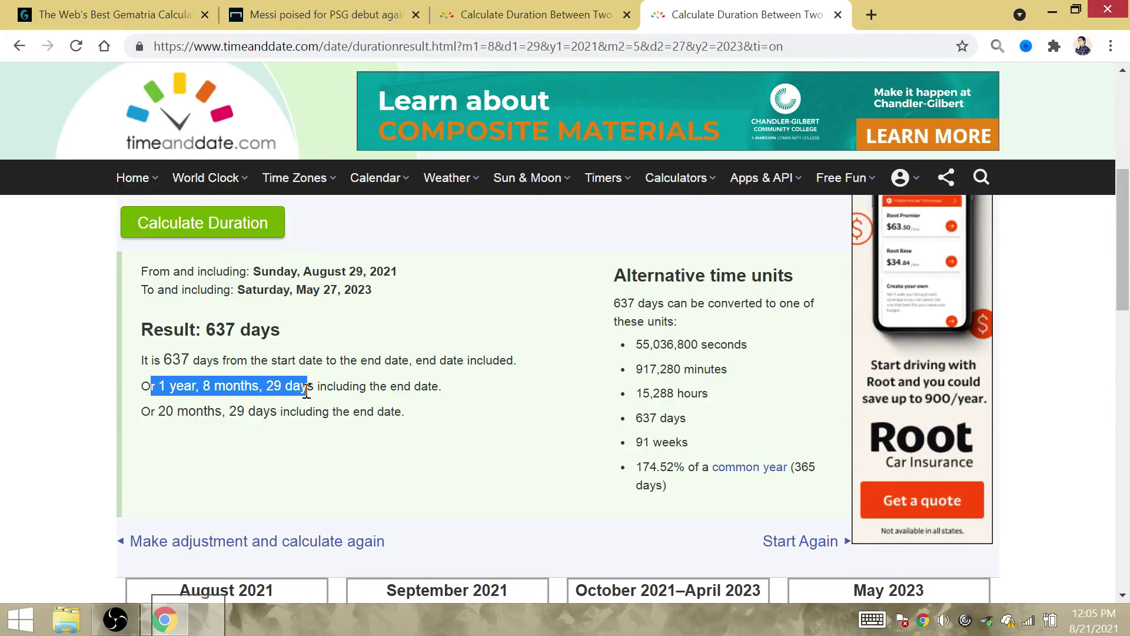
pyautogui.click(305, 392)
pyautogui.click(618, 22)
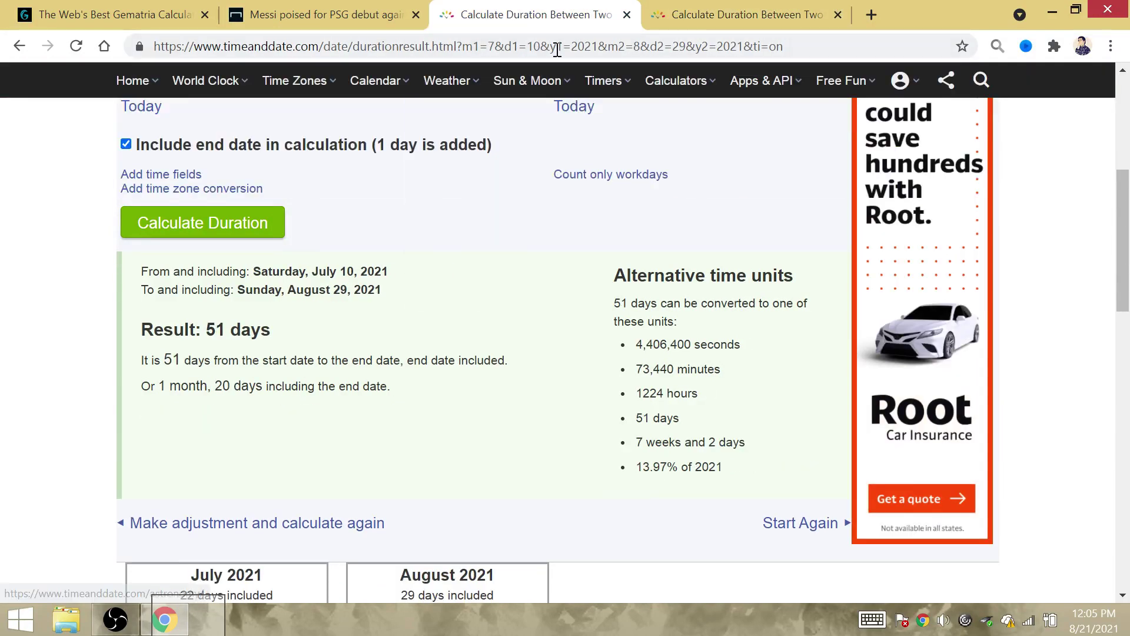
pyautogui.click(672, 16)
# Search Google for 'ligue 1 table' to show PSG top with 3 wins and 9 points
pyautogui.click(690, 45)
pyautogui.write('go')
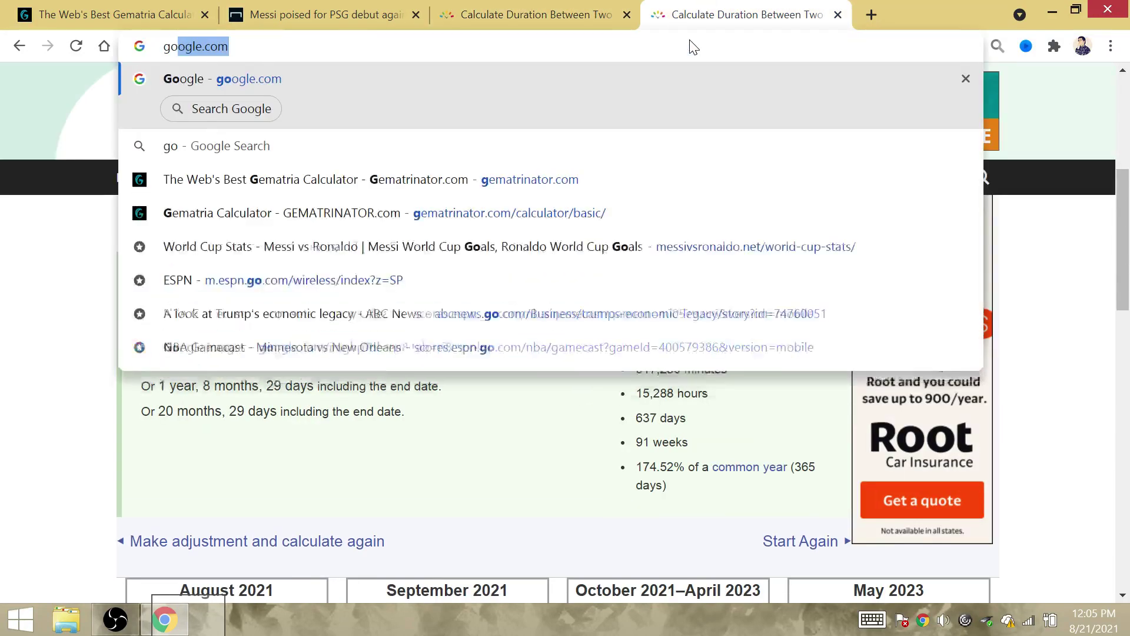
pyautogui.press('Return')
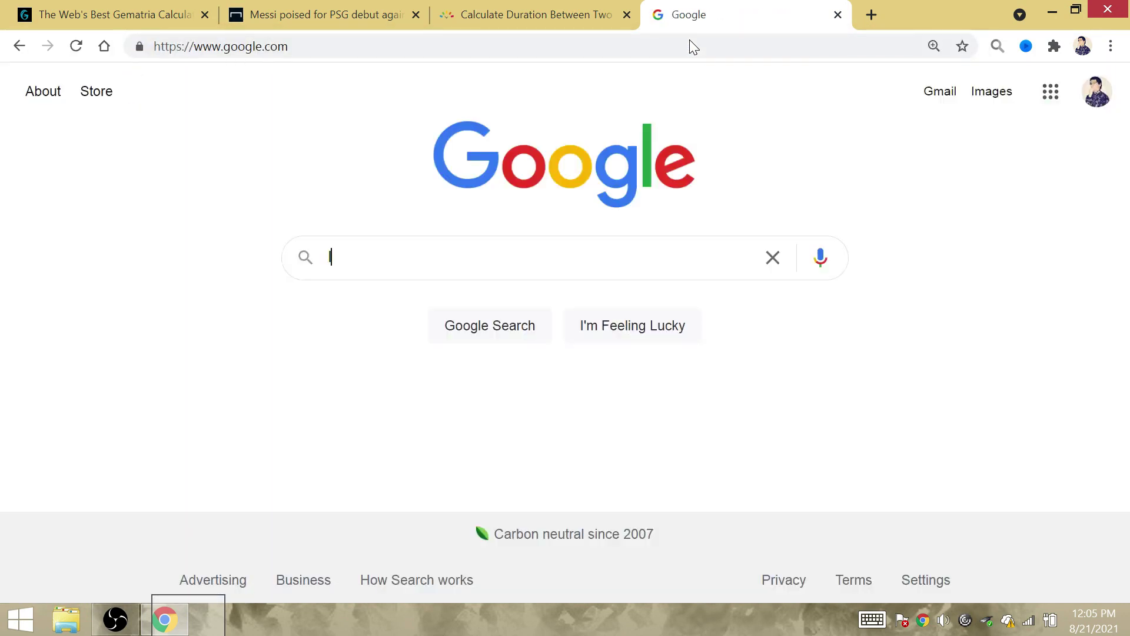
pyautogui.write('ligue 1')
pyautogui.press('Down')
pyautogui.press('Return')
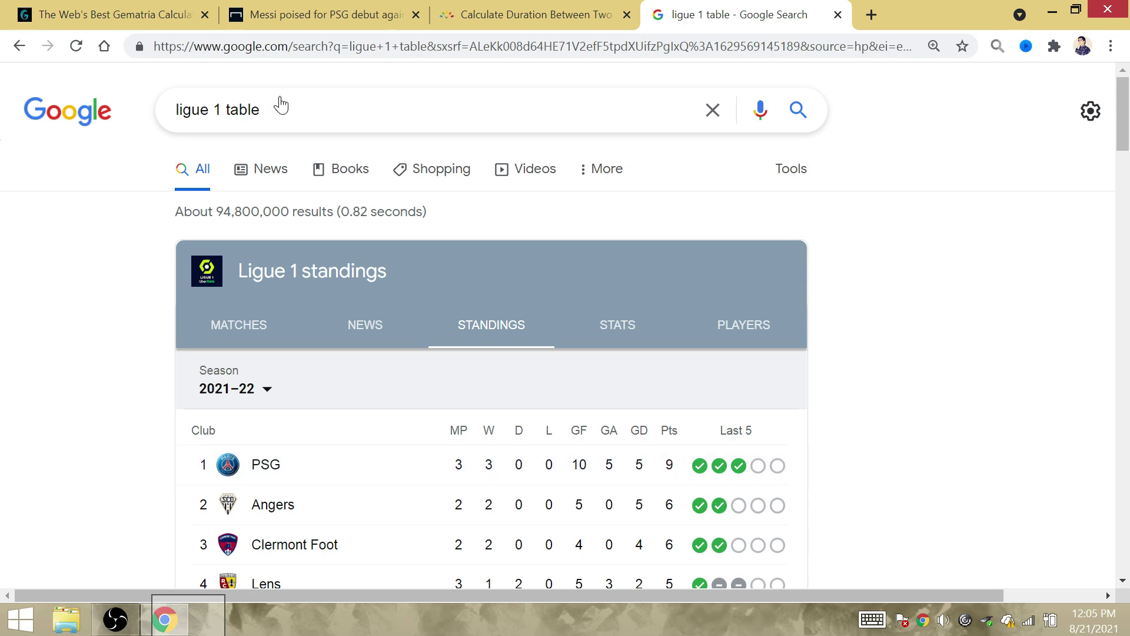
pyautogui.moveTo(312, 119); pyautogui.dragTo(160, 122)
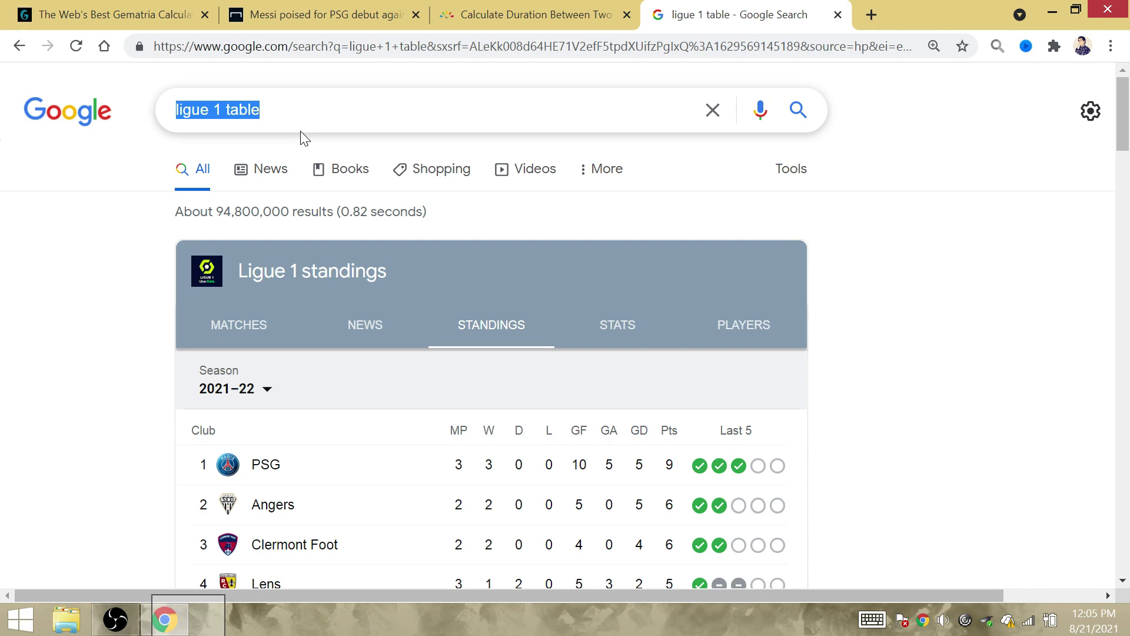
# Compare PSG's 42 with Russia's Full Reduction value 24 in Gematrinator, then return to the standings
pyautogui.click(159, 12)
pyautogui.scroll(-3, 405, 369)
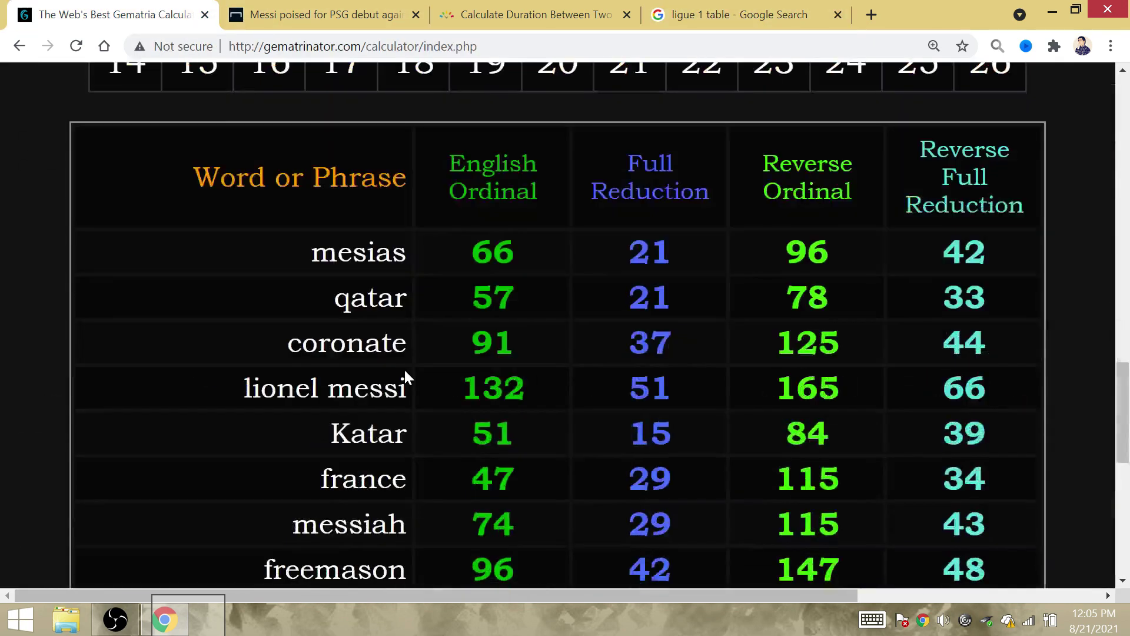
pyautogui.scroll(-4, 410, 384)
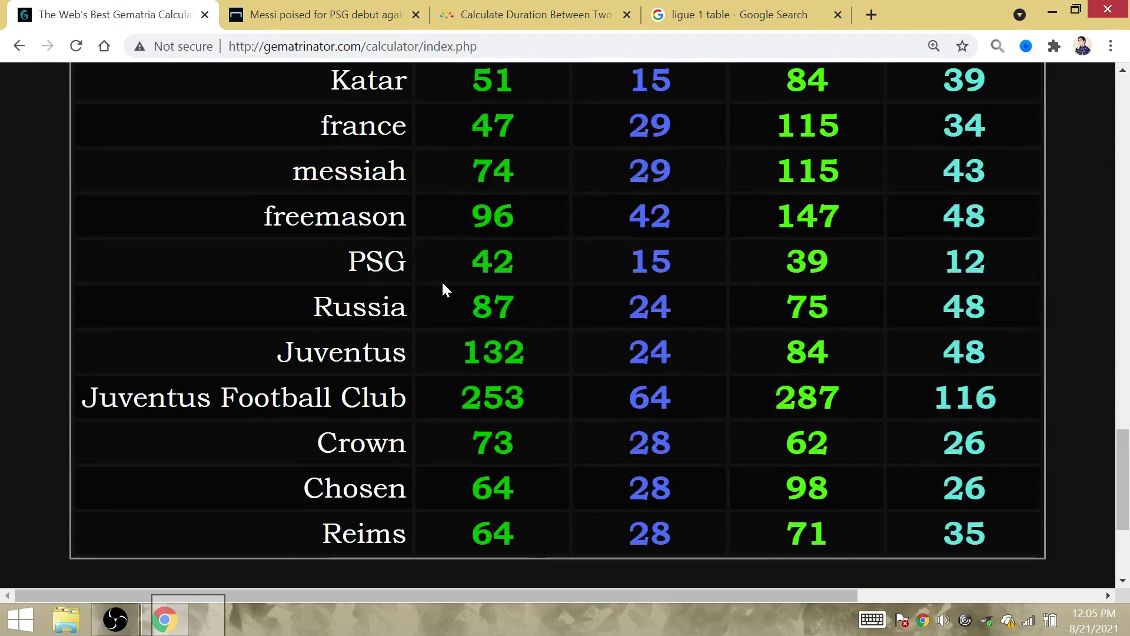
pyautogui.moveTo(471, 260); pyautogui.dragTo(483, 258)
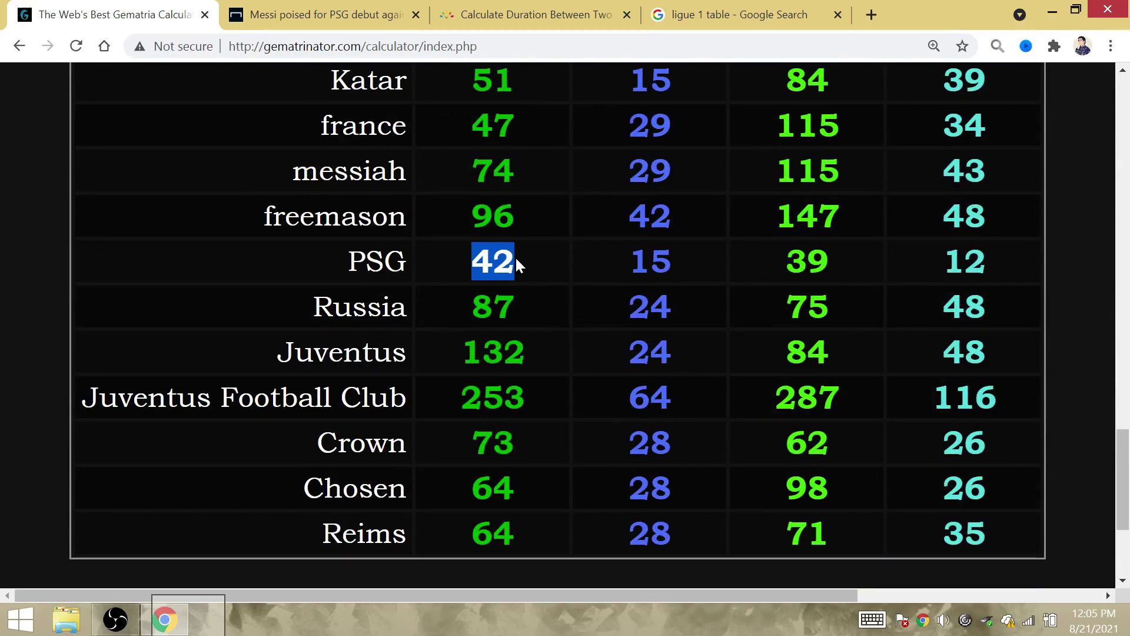
pyautogui.moveTo(613, 318); pyautogui.dragTo(702, 324)
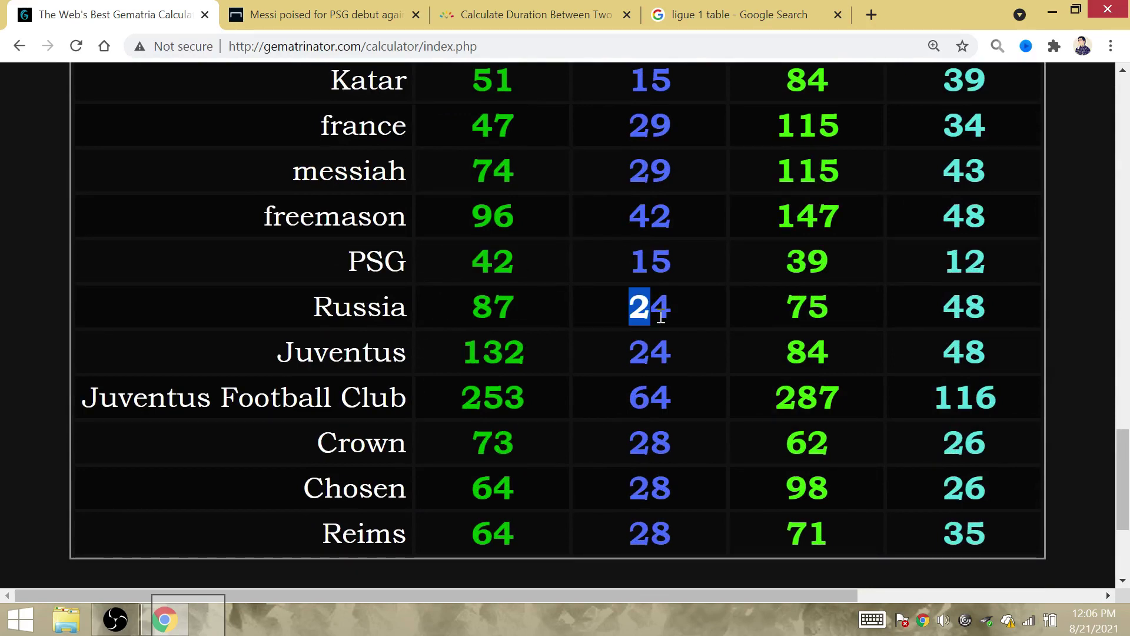
pyautogui.click(703, 324)
# Replace the Google query with 'psg 2021 22' and run the search
pyautogui.click(743, 17)
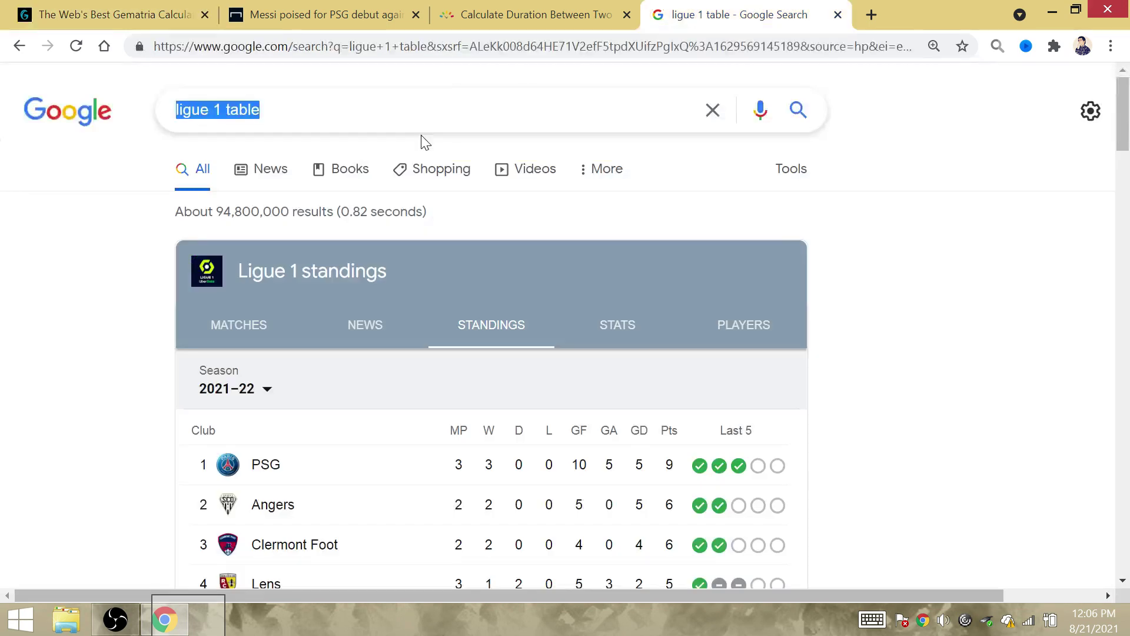
pyautogui.write('psg 201')
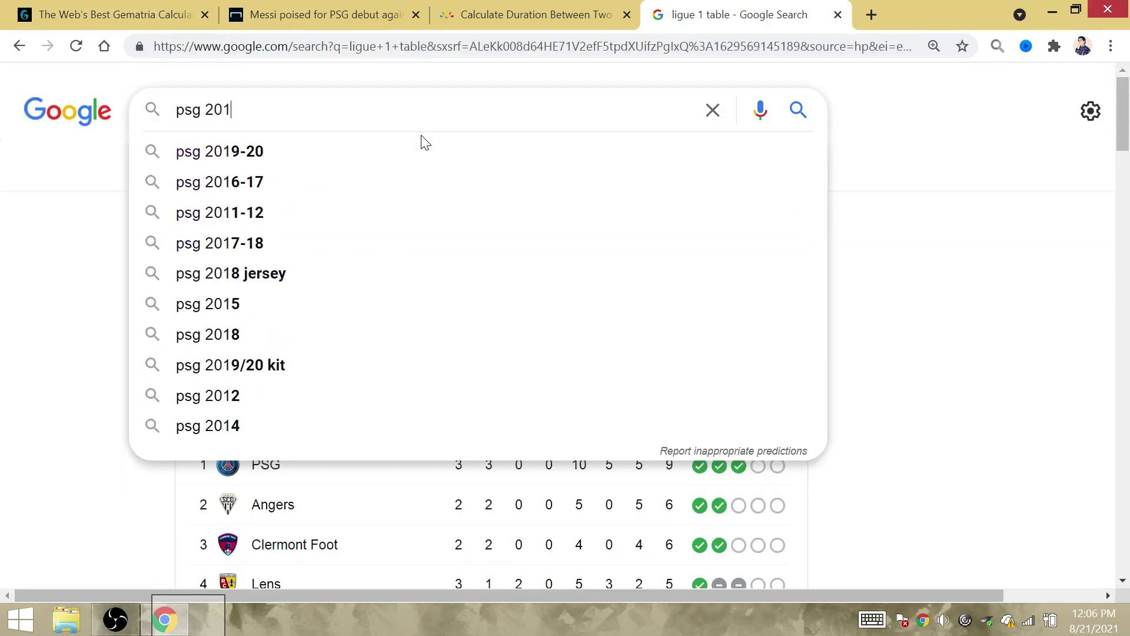
pyautogui.press('BackSpace')
pyautogui.write('2')
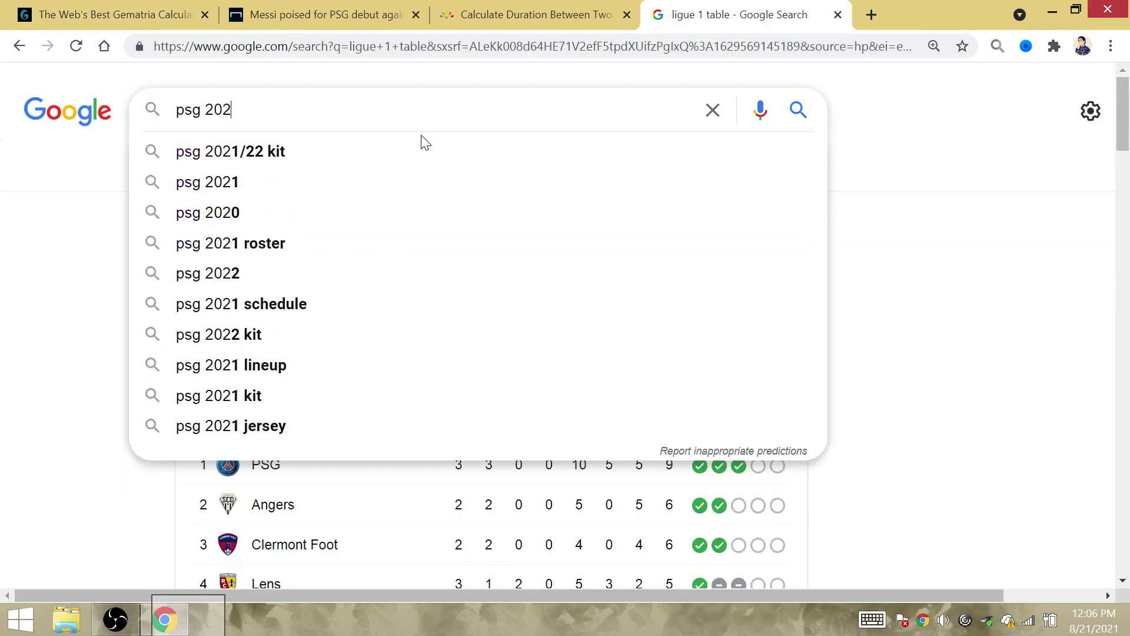
pyautogui.write('1 ')
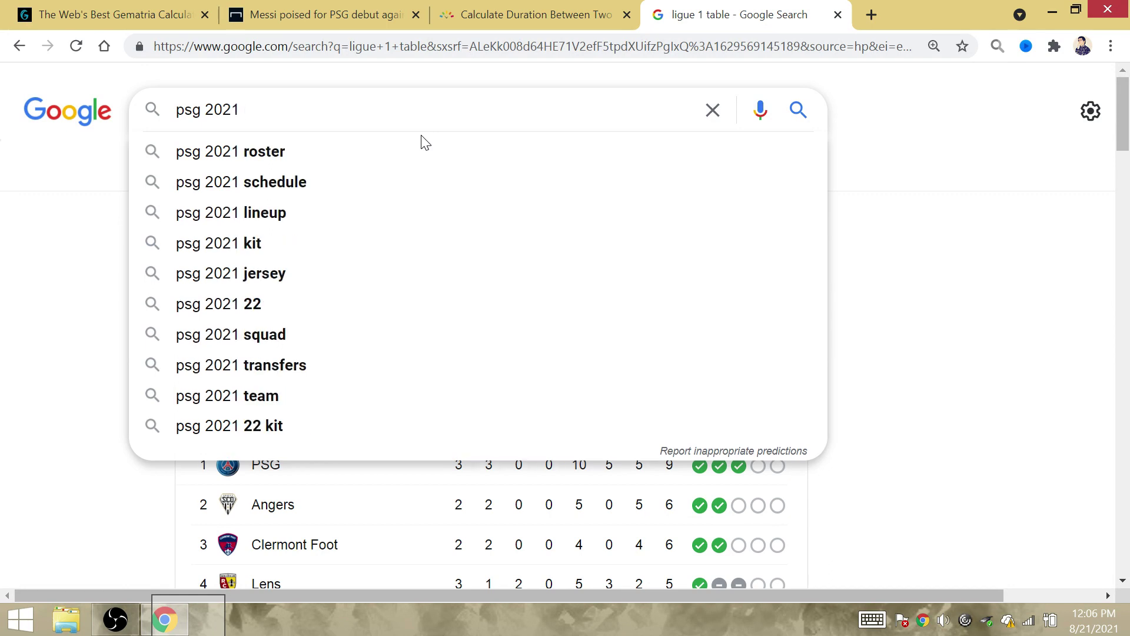
pyautogui.write('22')
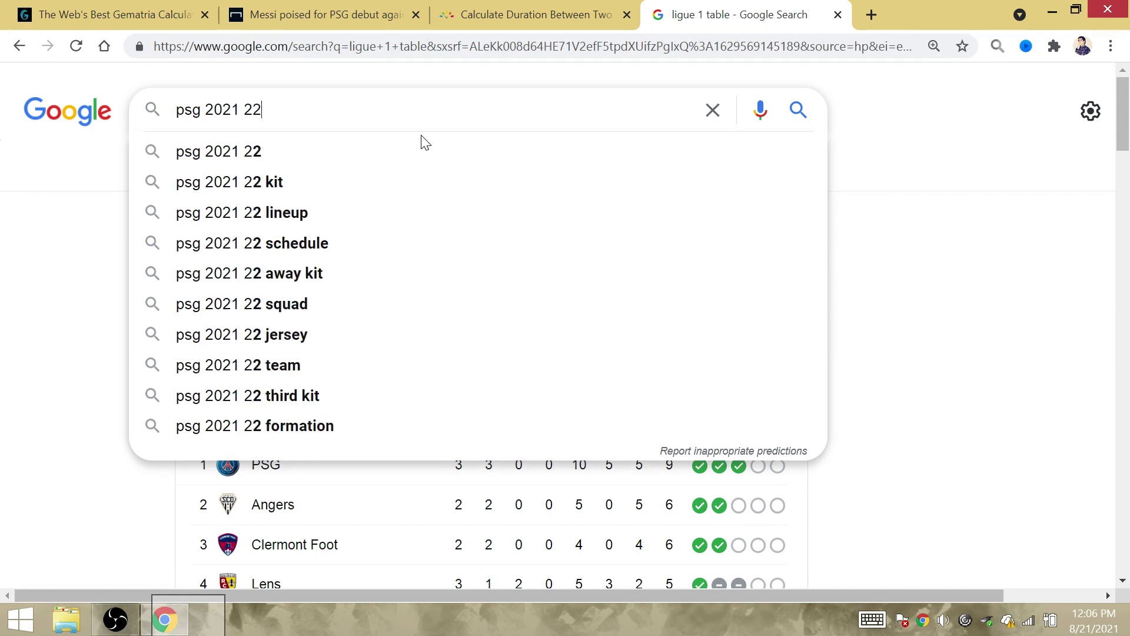
pyautogui.press('Return')
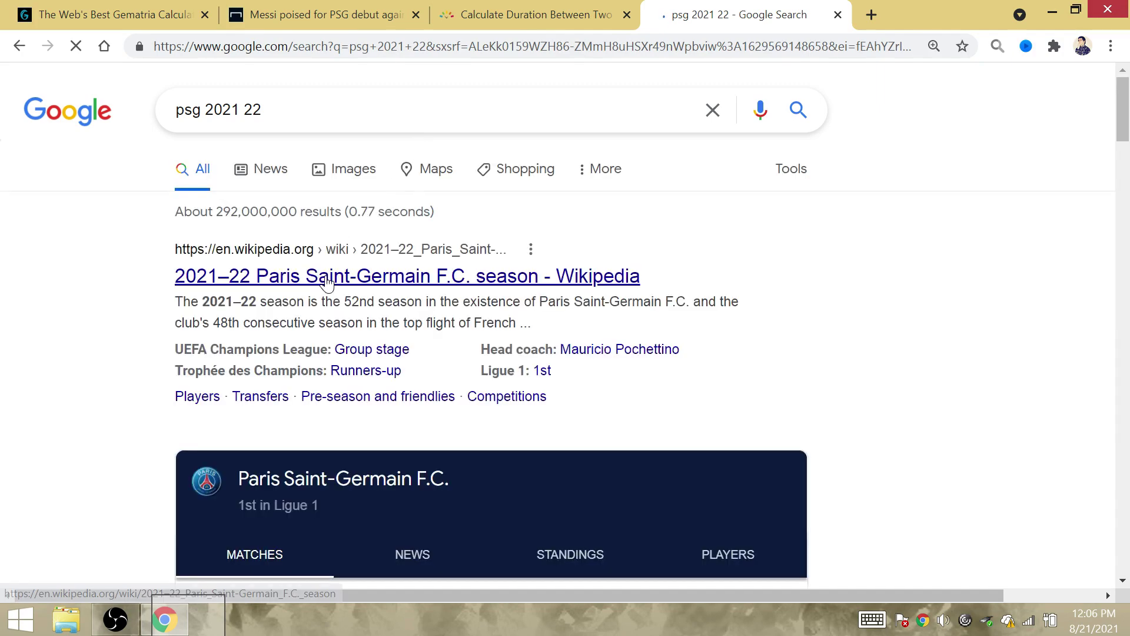
# Open Wikipedia's 2021–22 PSG season and expand the Trophée des Champions final, highlighting Xeka's 45'
pyautogui.click(327, 276)
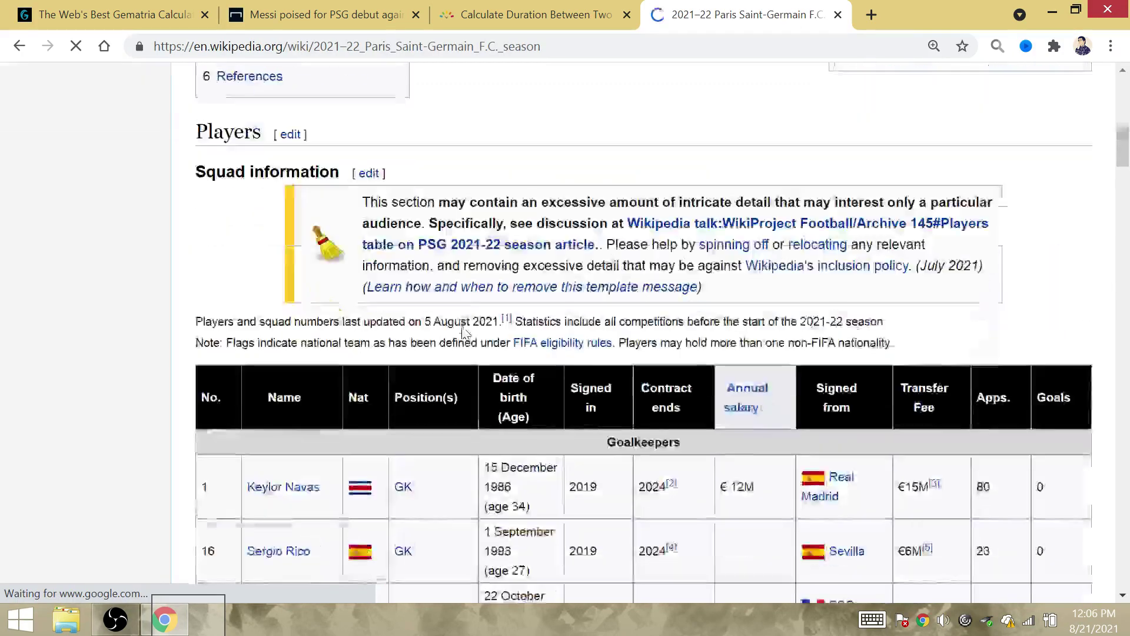
pyautogui.scroll(5, 462, 331)
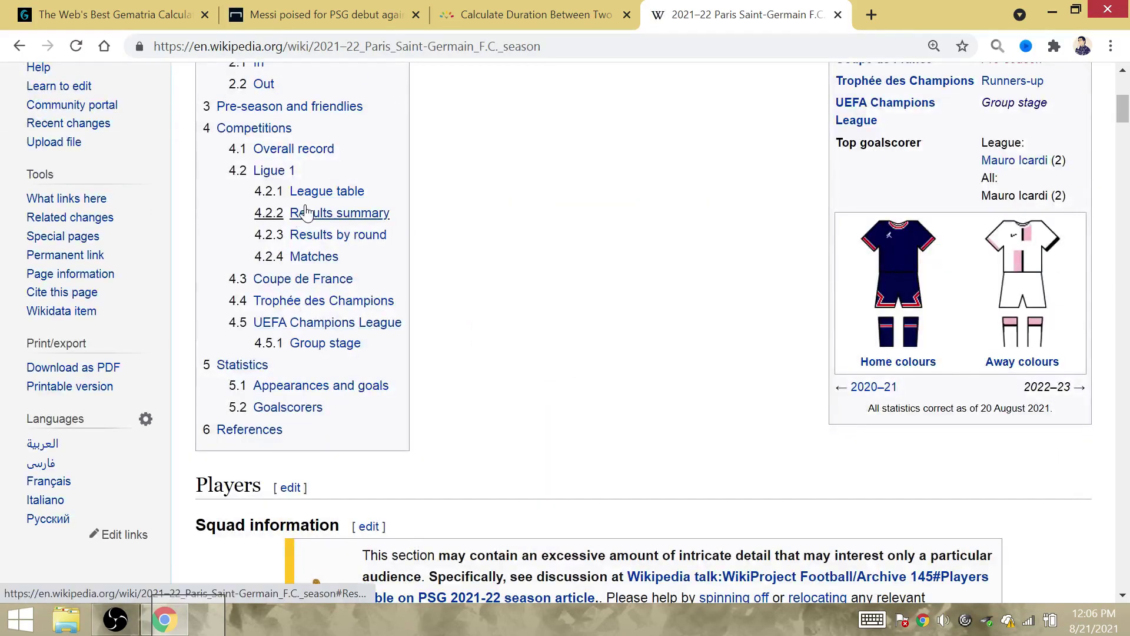
pyautogui.click(323, 302)
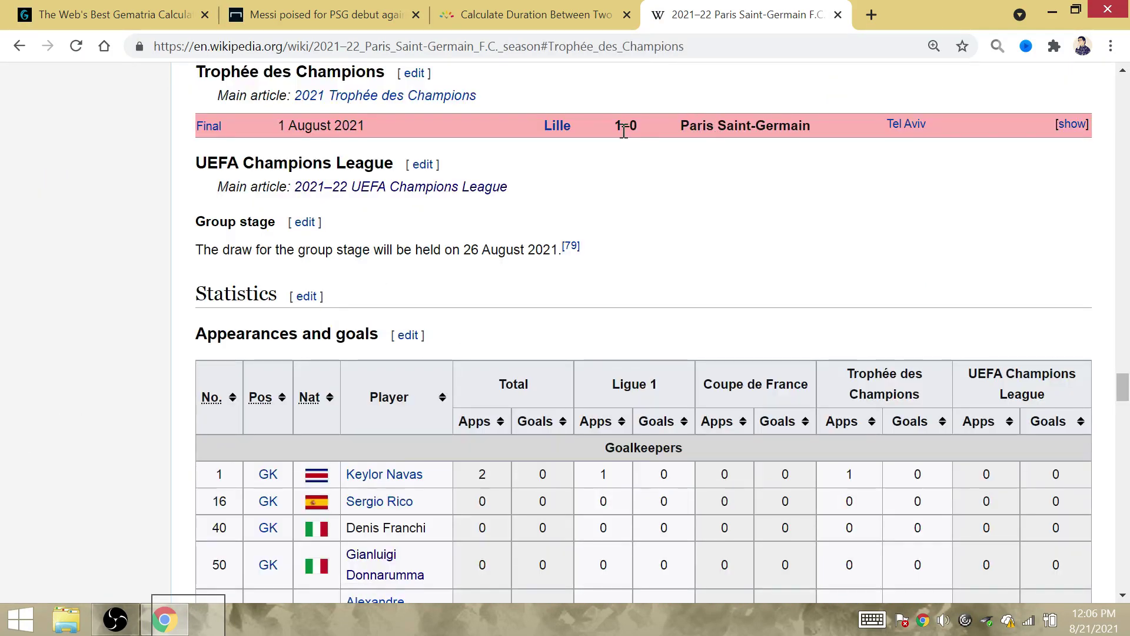
pyautogui.click(1072, 123)
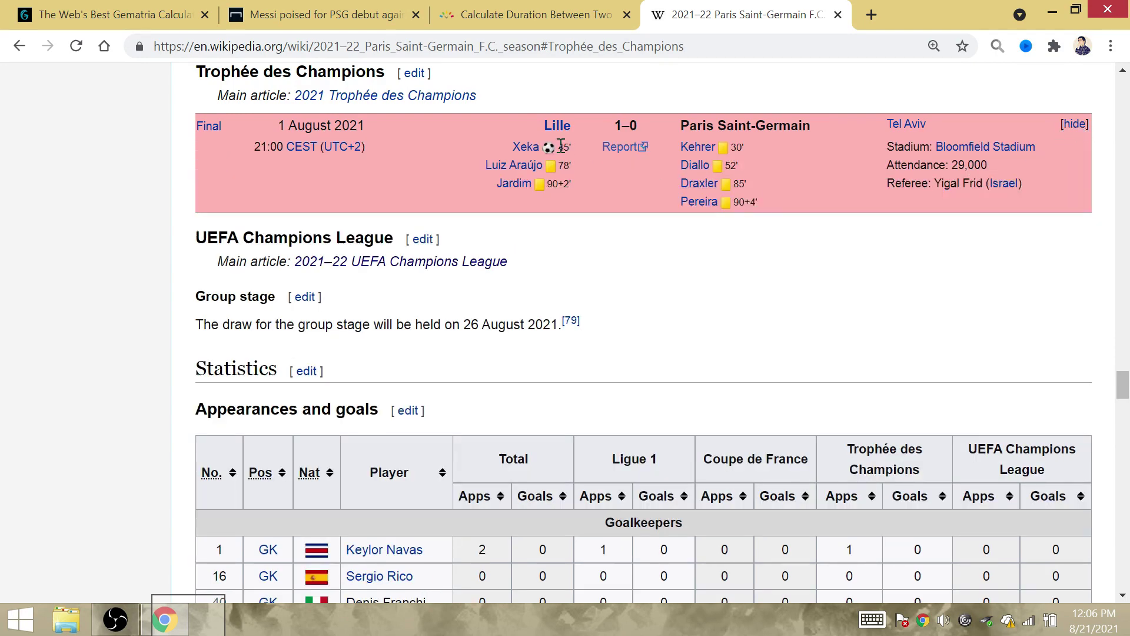
pyautogui.moveTo(558, 147); pyautogui.dragTo(574, 148)
# Get the values for 'cristiano' (108, 45, 135, 63) and then 'qsi' (45, 18, 36, 18)
pyautogui.click(102, 14)
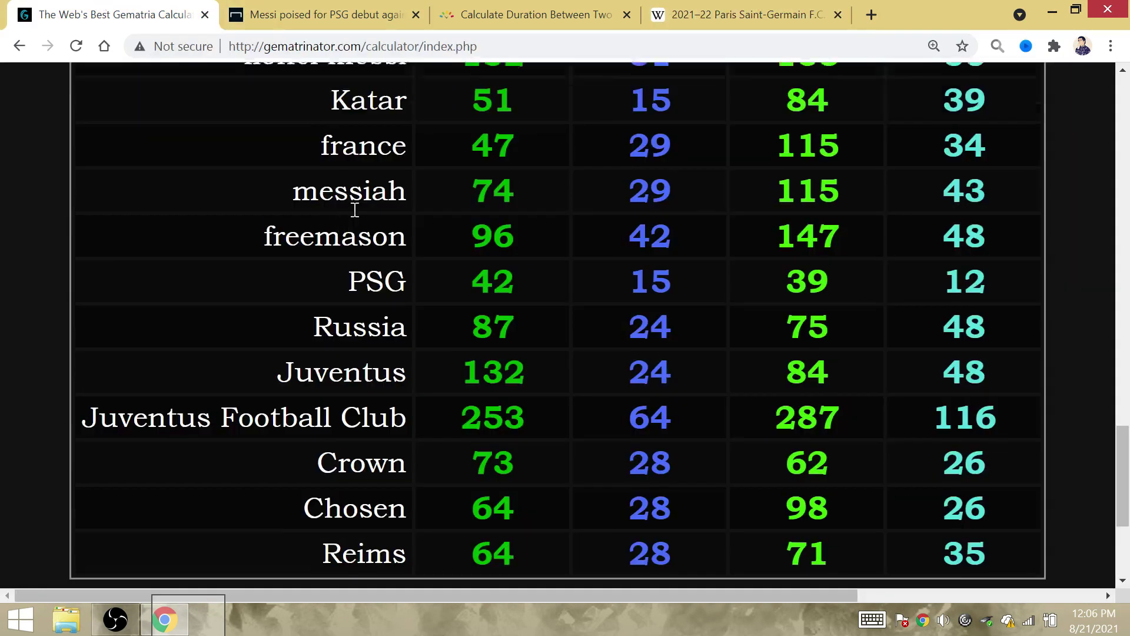
pyautogui.scroll(5, 353, 210)
pyautogui.doubleClick(354, 298)
pyautogui.write('cristiano')
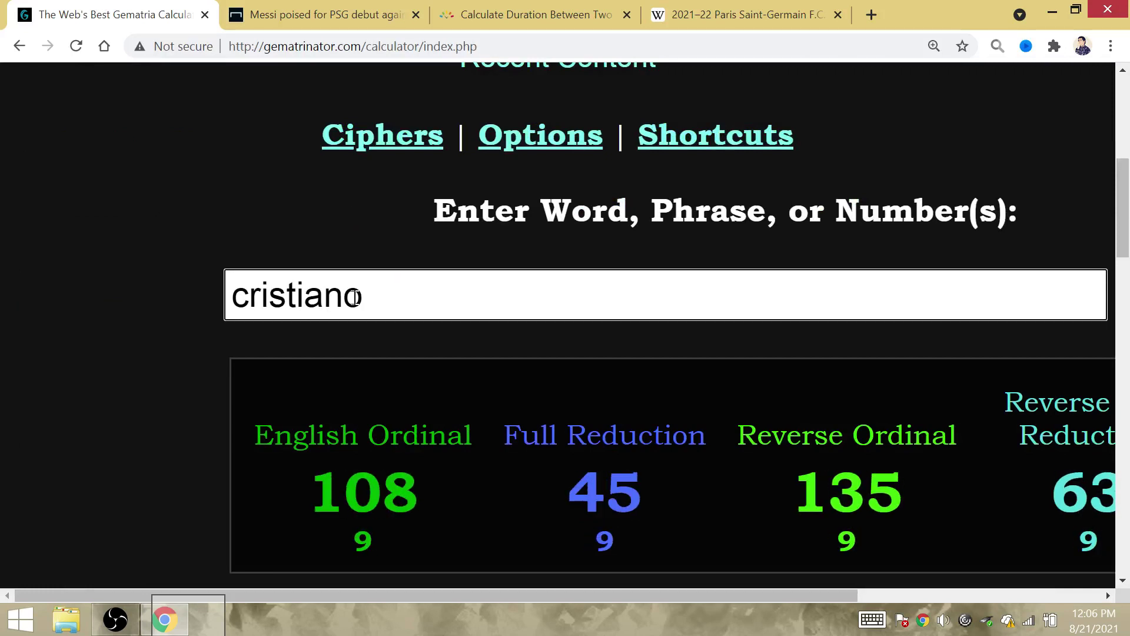
pyautogui.press('BackSpace')
pyautogui.press('BackSpace')
pyautogui.press('BackSpace')
pyautogui.press('BackSpace')
pyautogui.write('qai')
pyautogui.press('Left')
pyautogui.press('BackSpace')
pyautogui.write('s')
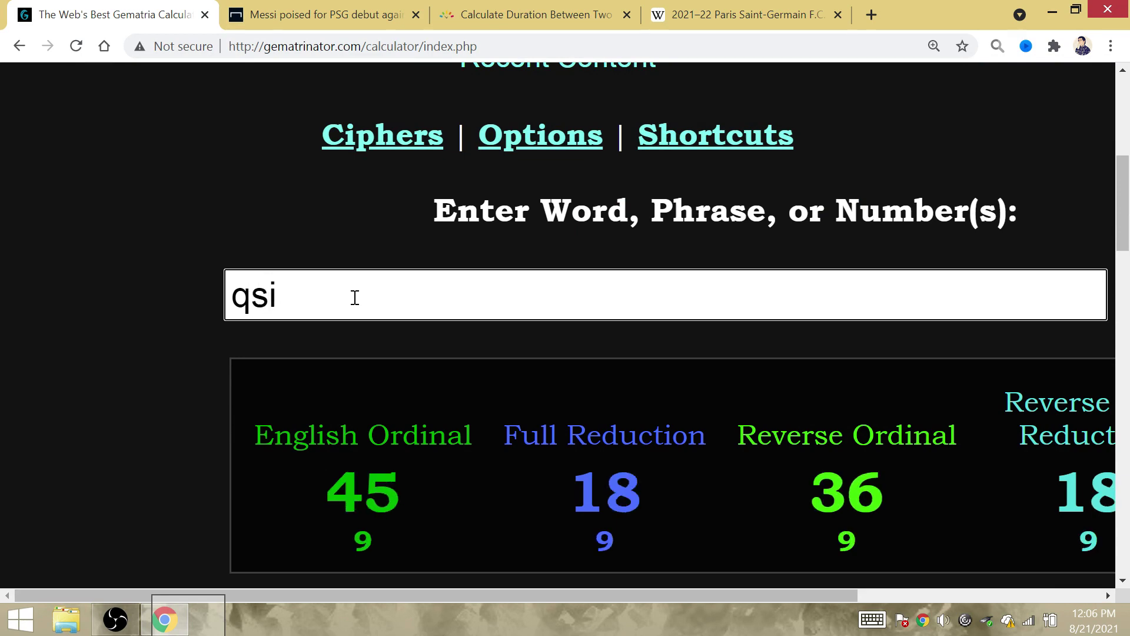
pyautogui.hotkey('ctrl', 'Tab')
pyautogui.hotkey('ctrl', 'Tab')
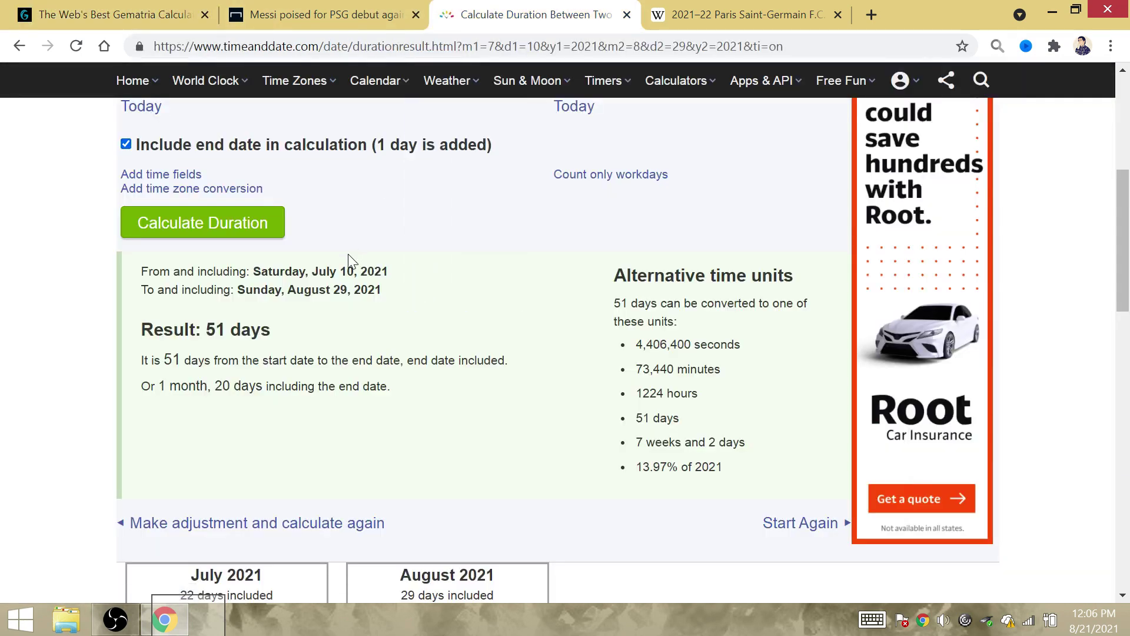
pyautogui.click(304, 11)
pyautogui.click(284, 54)
pyautogui.write('8+11+5')
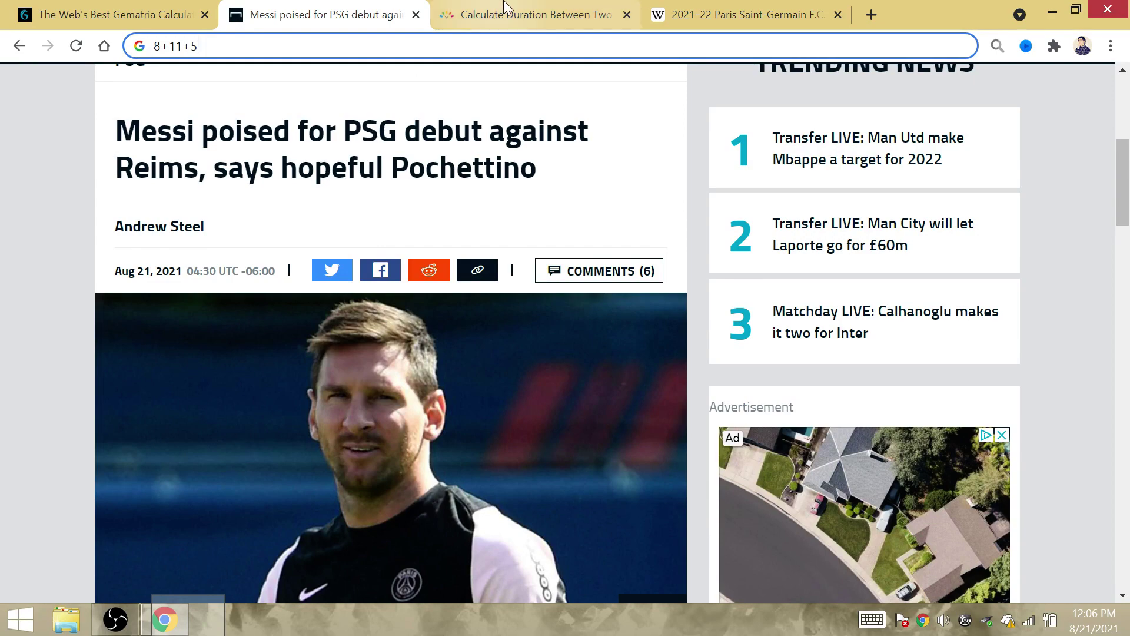
# Highlight PSG's overall record totals: 3 wins, 0 draws, 1 loss, 10 goals
pyautogui.click(713, 8)
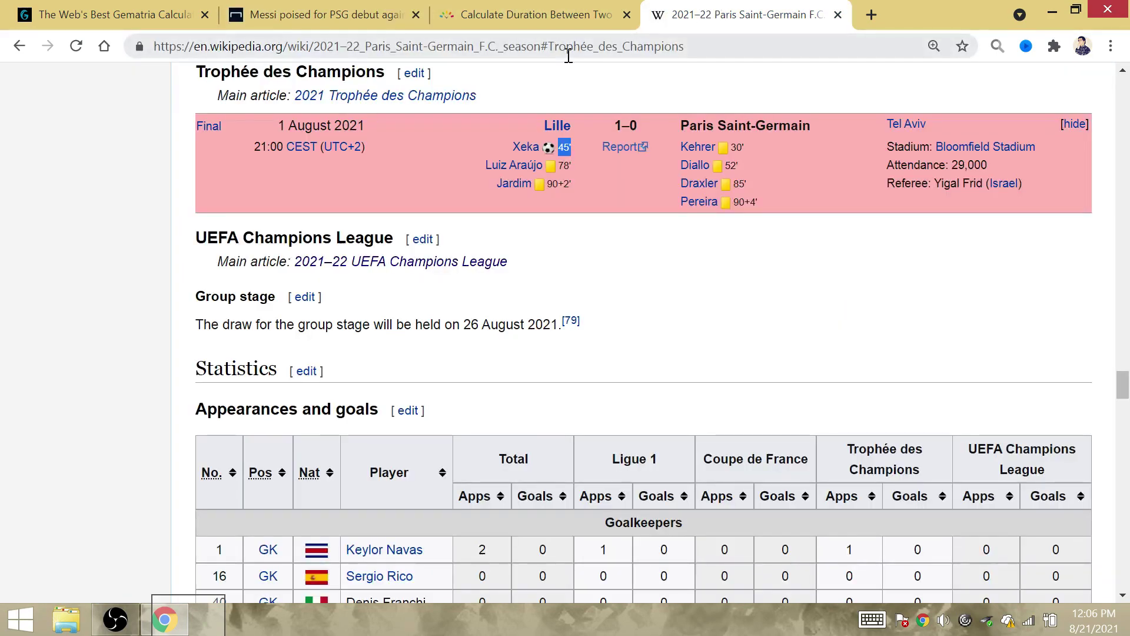
pyautogui.scroll(5, 571, 139)
pyautogui.scroll(4, 571, 139)
pyautogui.scroll(4, 572, 139)
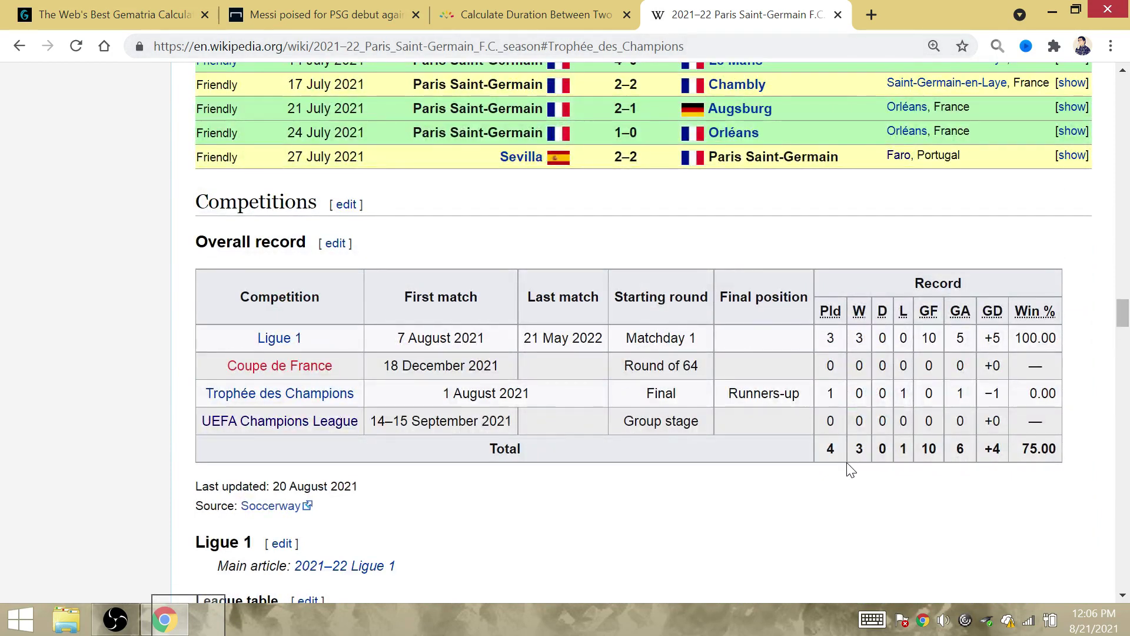
pyautogui.moveTo(849, 452); pyautogui.dragTo(935, 451)
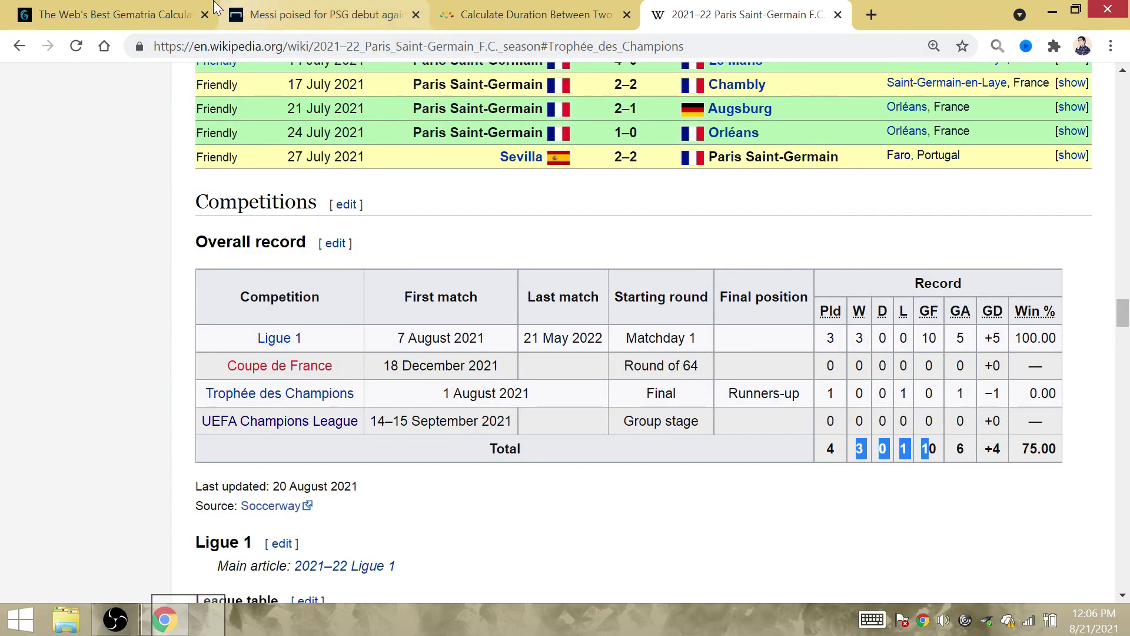
pyautogui.click(177, 14)
# Replace 'qsi' with 'lionel', then with 'king' (41, 23, 67, 22)
pyautogui.doubleClick(390, 309)
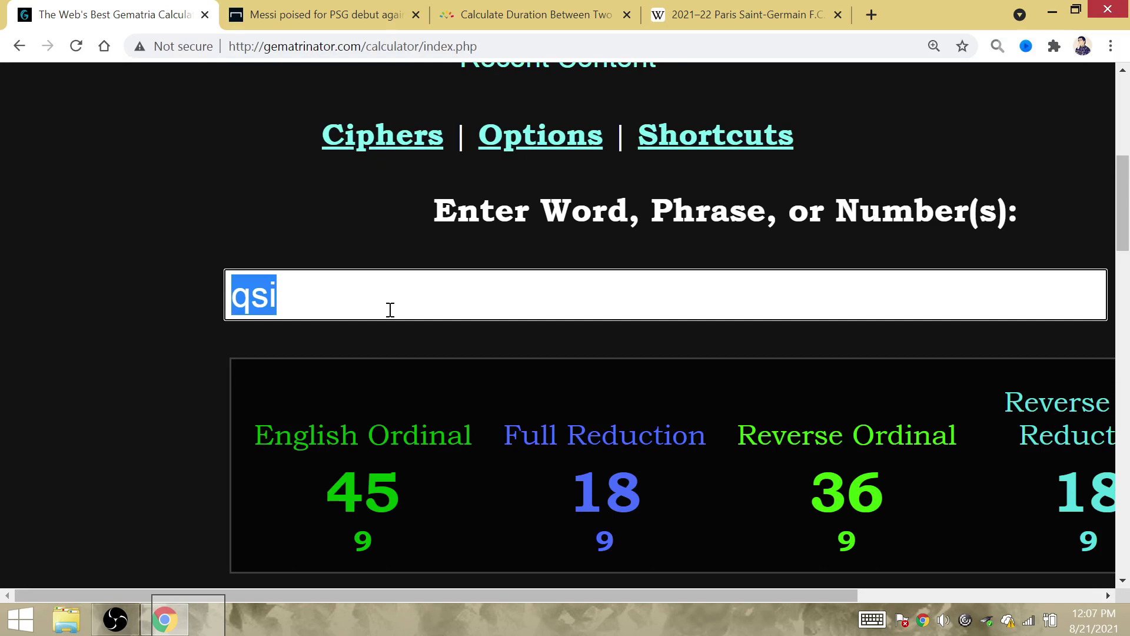
pyautogui.write('lionel')
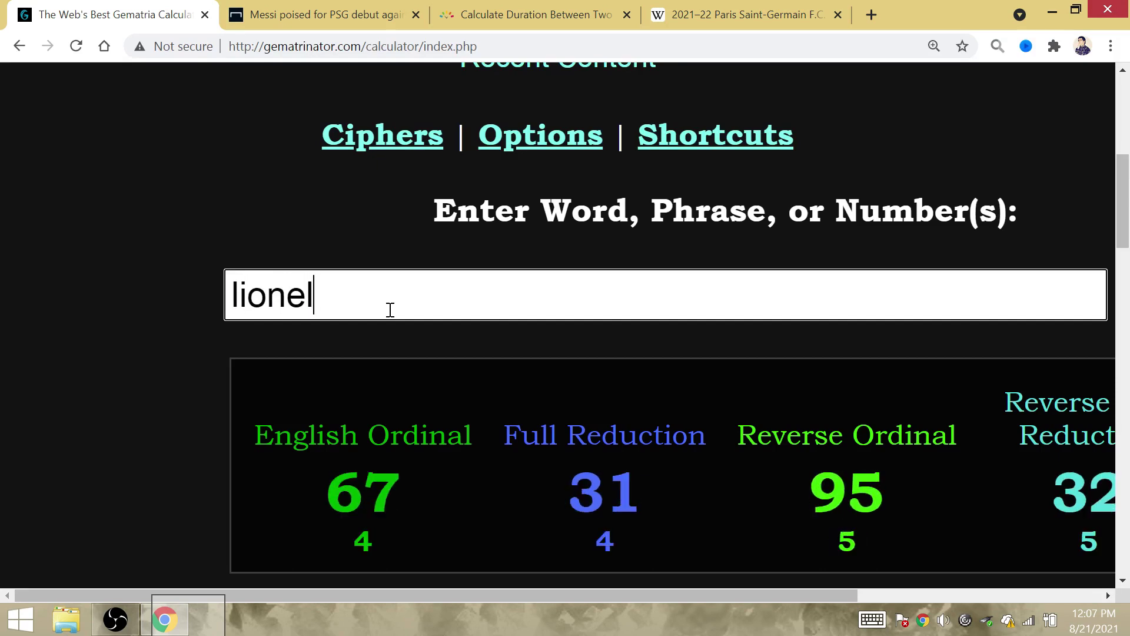
pyautogui.press('BackSpace')
pyautogui.press('BackSpace')
pyautogui.press('BackSpace')
pyautogui.press('BackSpace')
pyautogui.press('BackSpace')
pyautogui.press('BackSpace')
pyautogui.write('king')
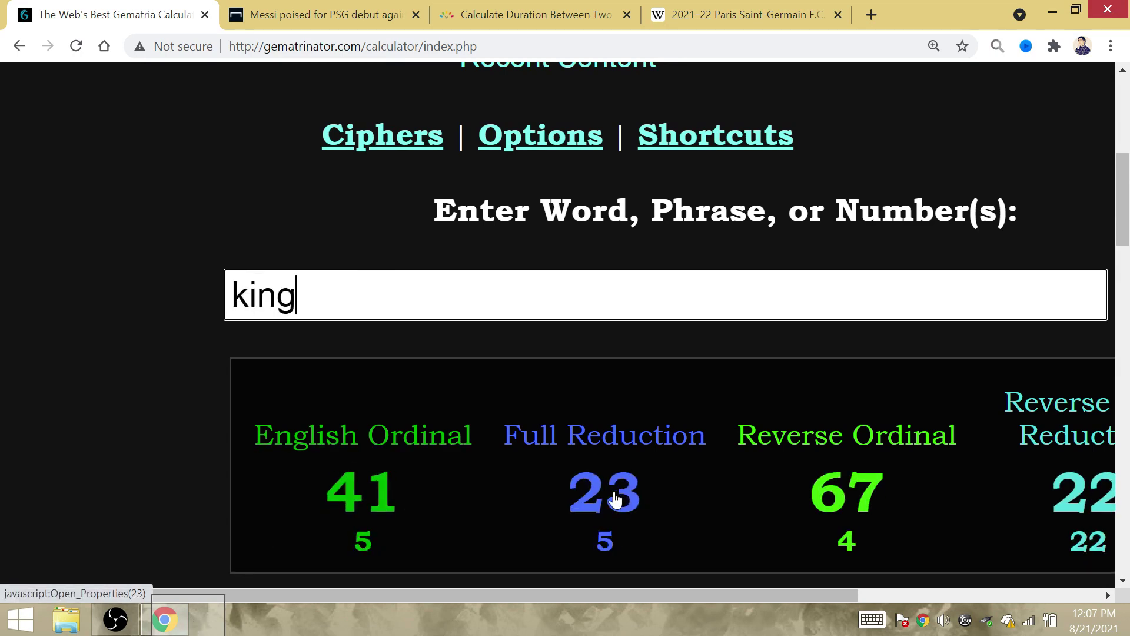
pyautogui.scroll(-5, 615, 499)
pyautogui.scroll(-4, 616, 499)
pyautogui.scroll(-4, 615, 499)
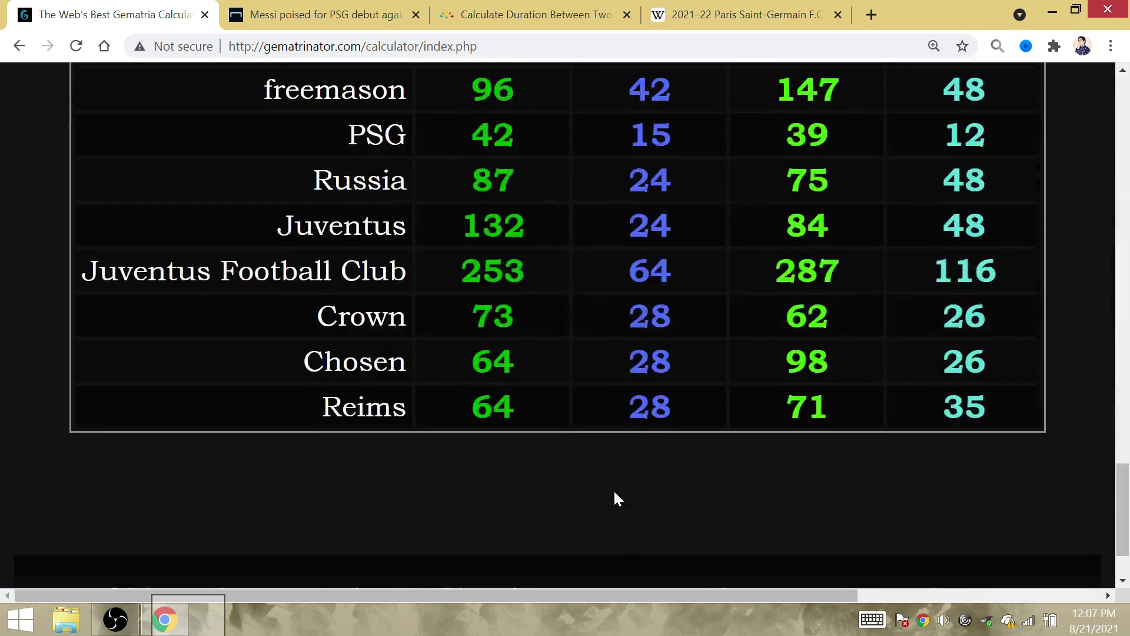
pyautogui.scroll(4, 615, 499)
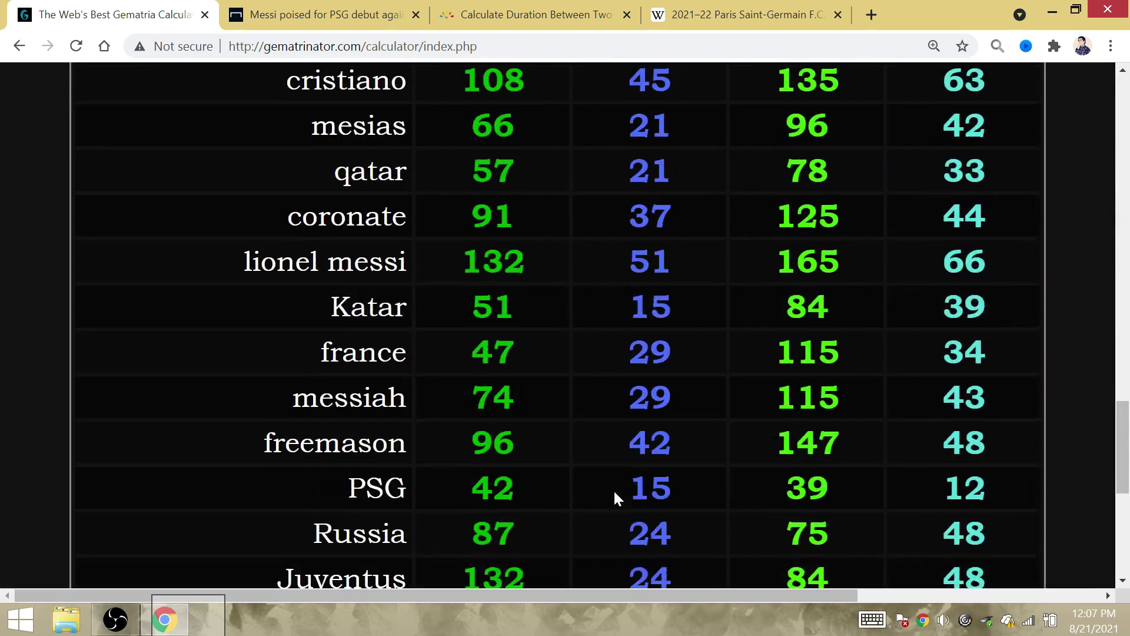